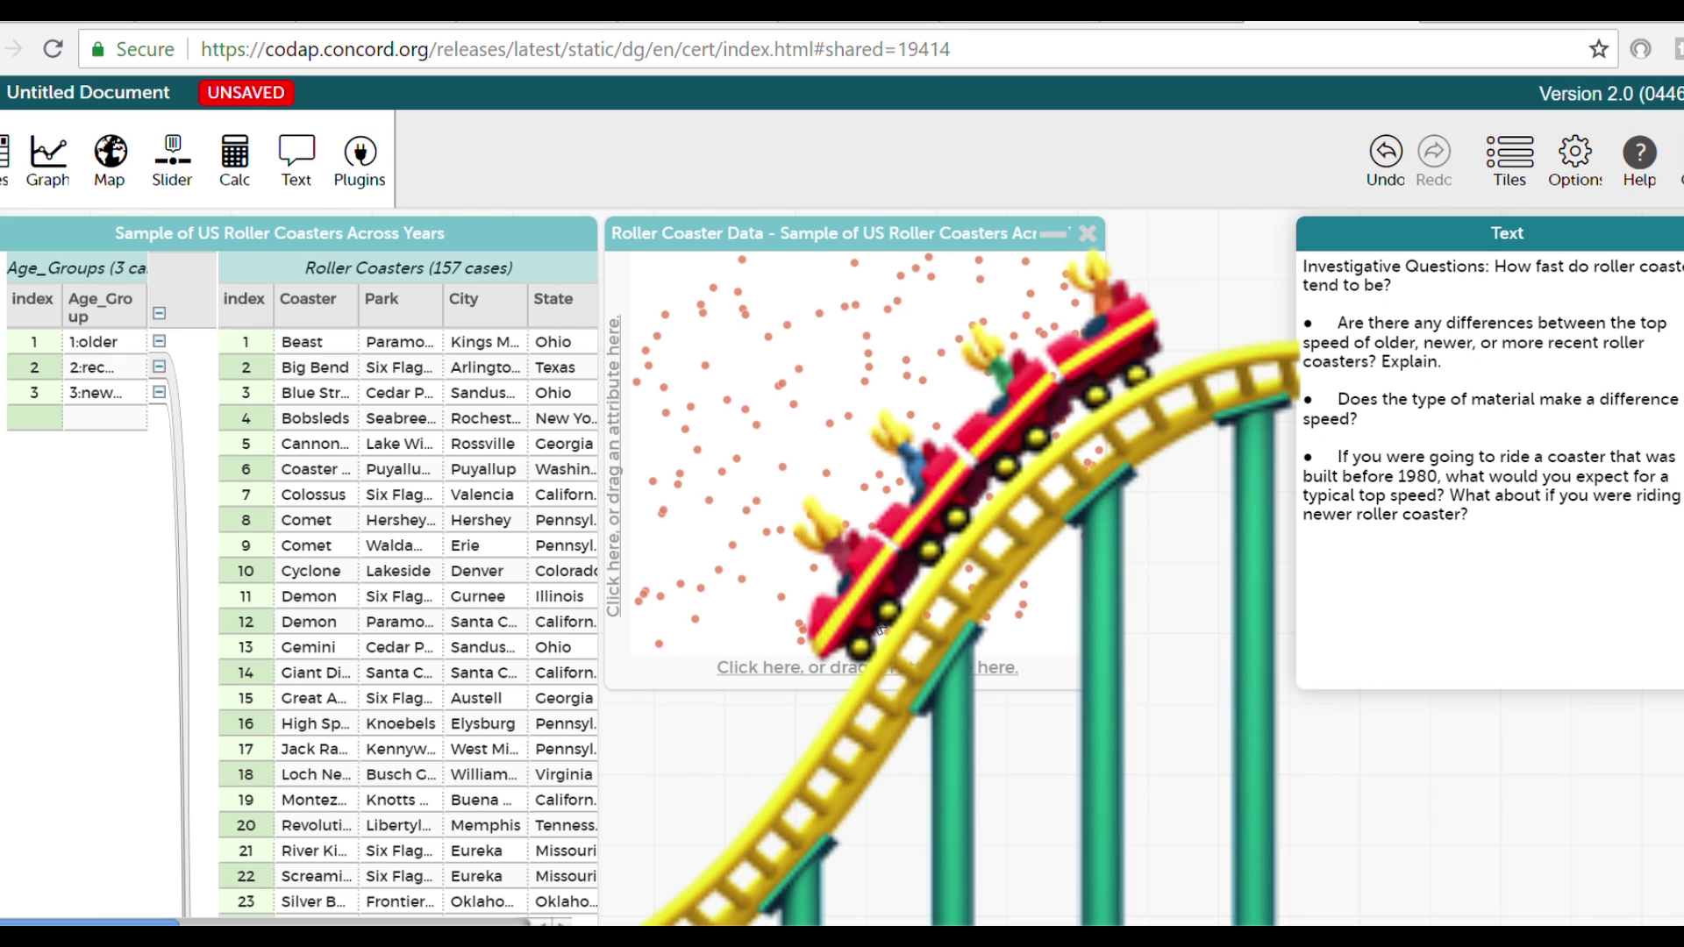
Add a Map tile that plots every roller coaster's location across the United States.
left_click(109, 156)
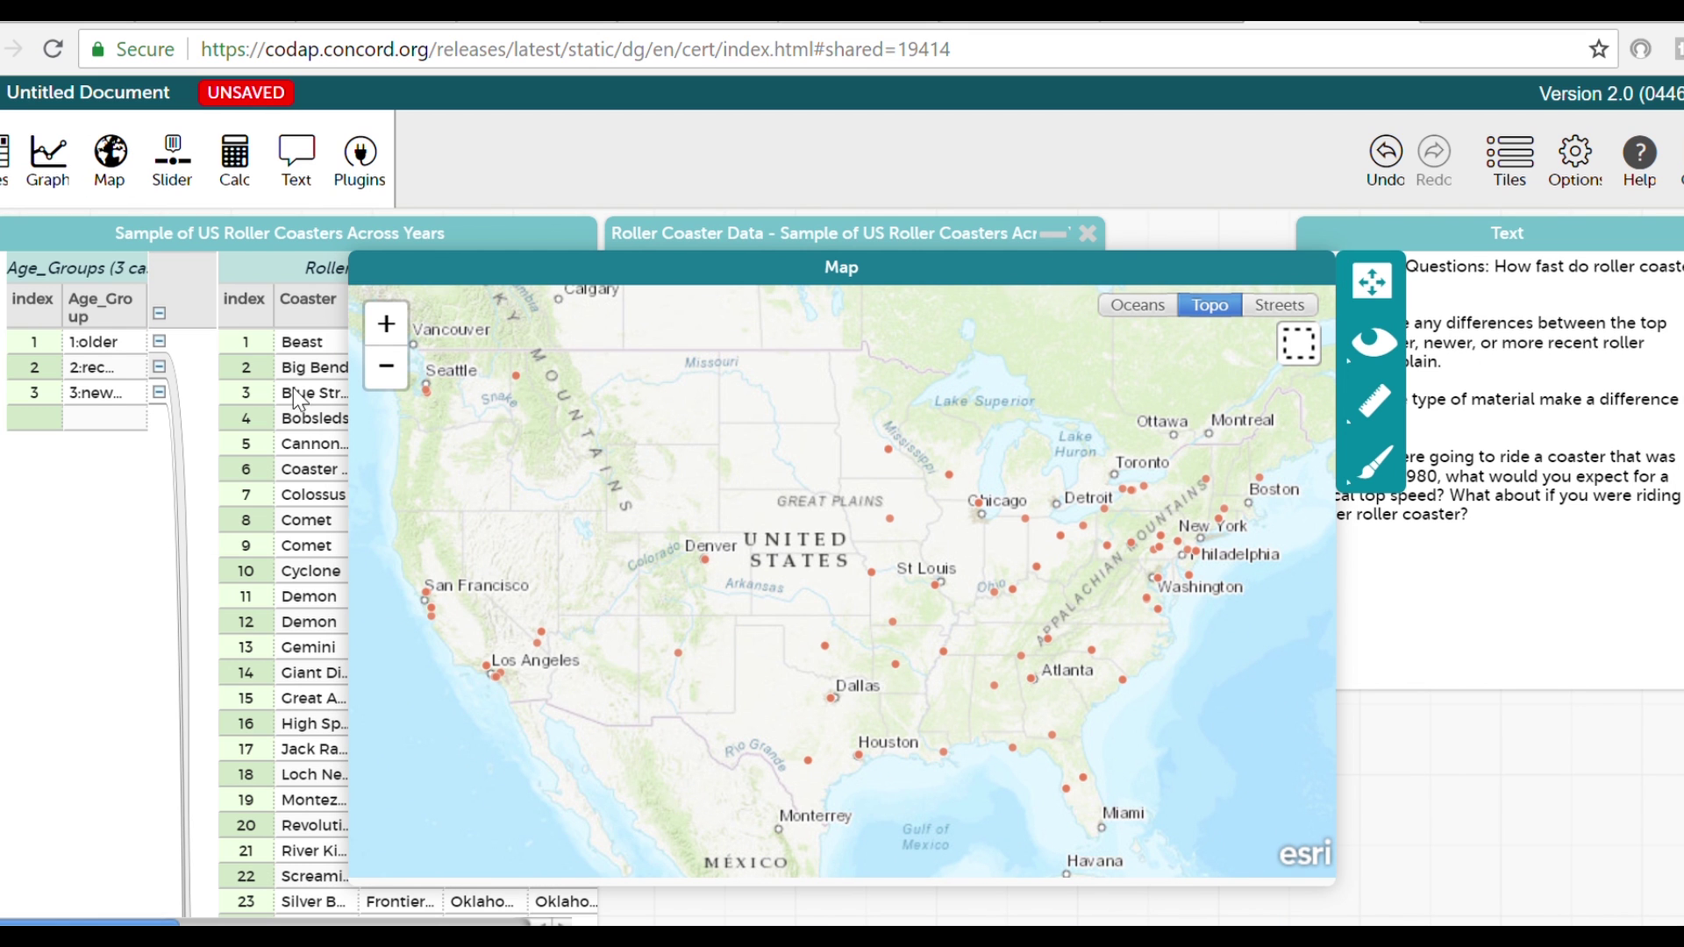
Zoom the map into the Midwest, select the Cincinnati coaster, and move the map right.
double_click(1044, 579)
left_click(1035, 560)
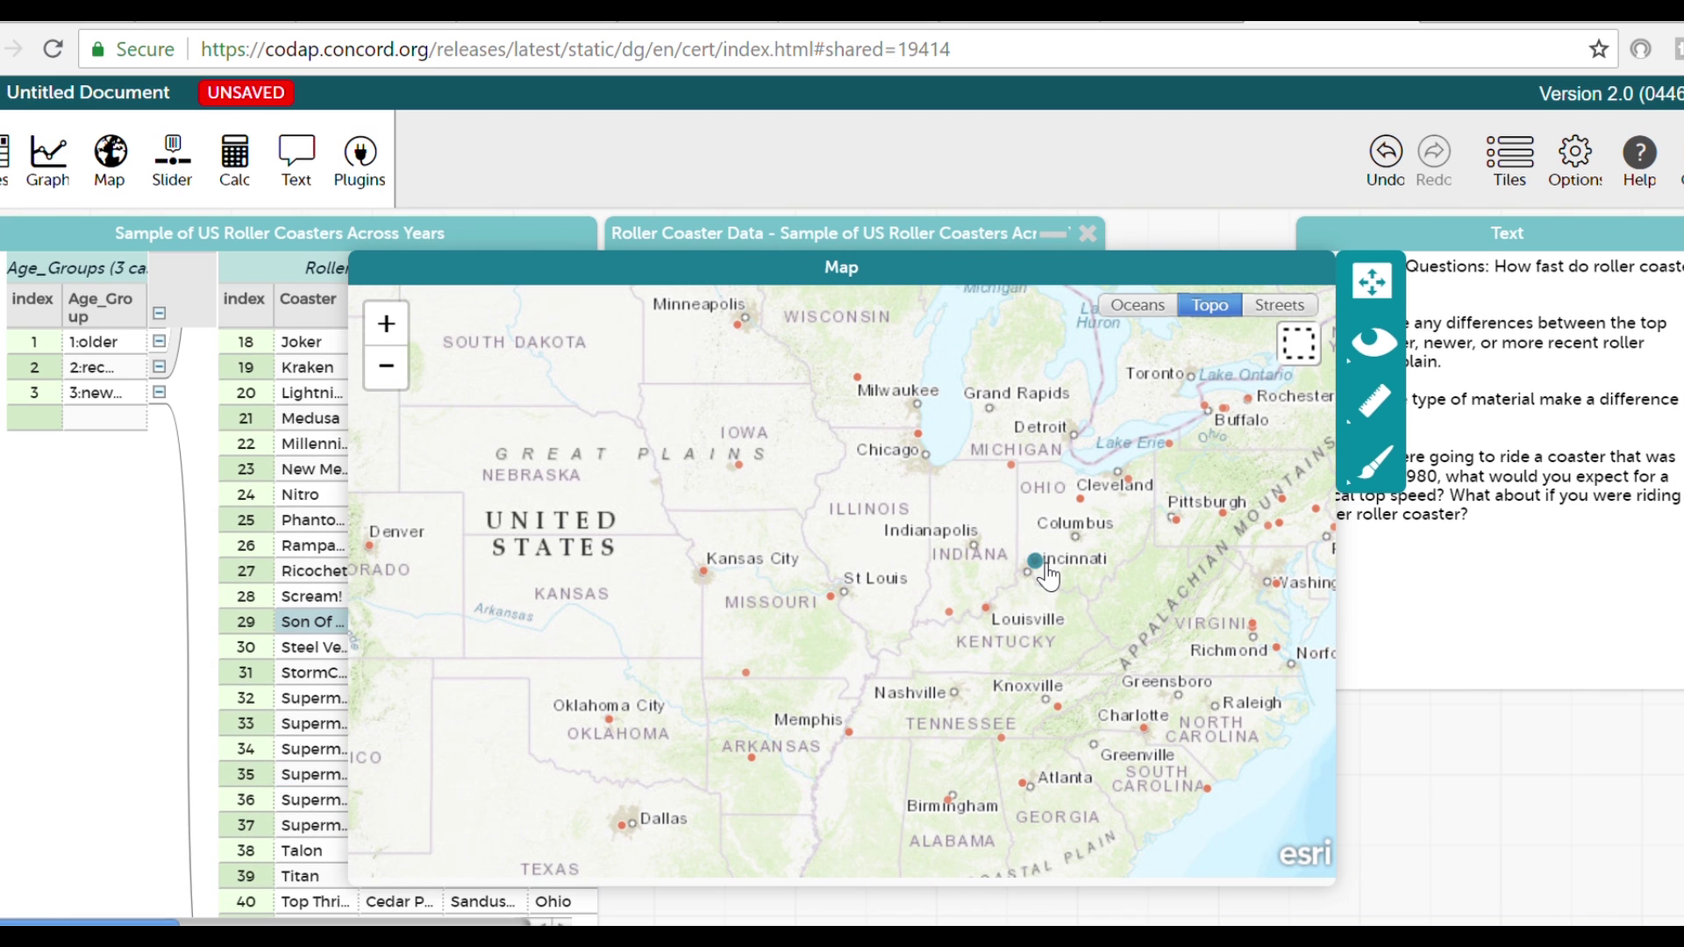
left_click_drag(777, 276, 907, 285)
Widen the table's Coaster column so full coaster names are visible.
left_click_drag(357, 307, 427, 305)
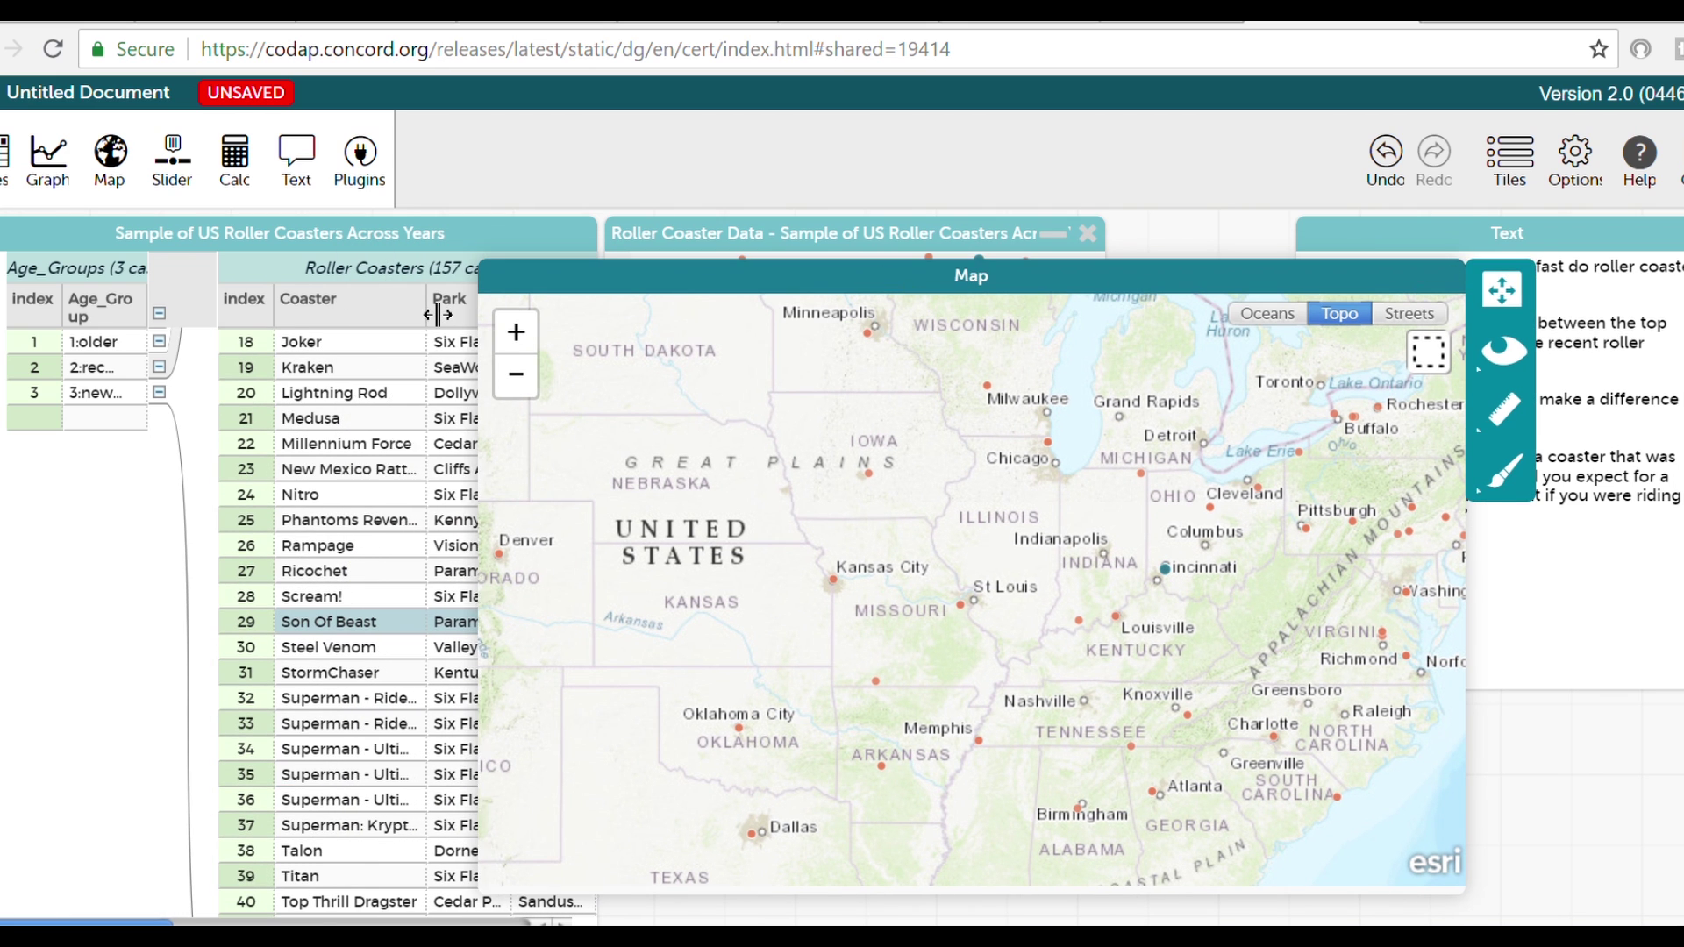
left_click(417, 302)
left_click(476, 196)
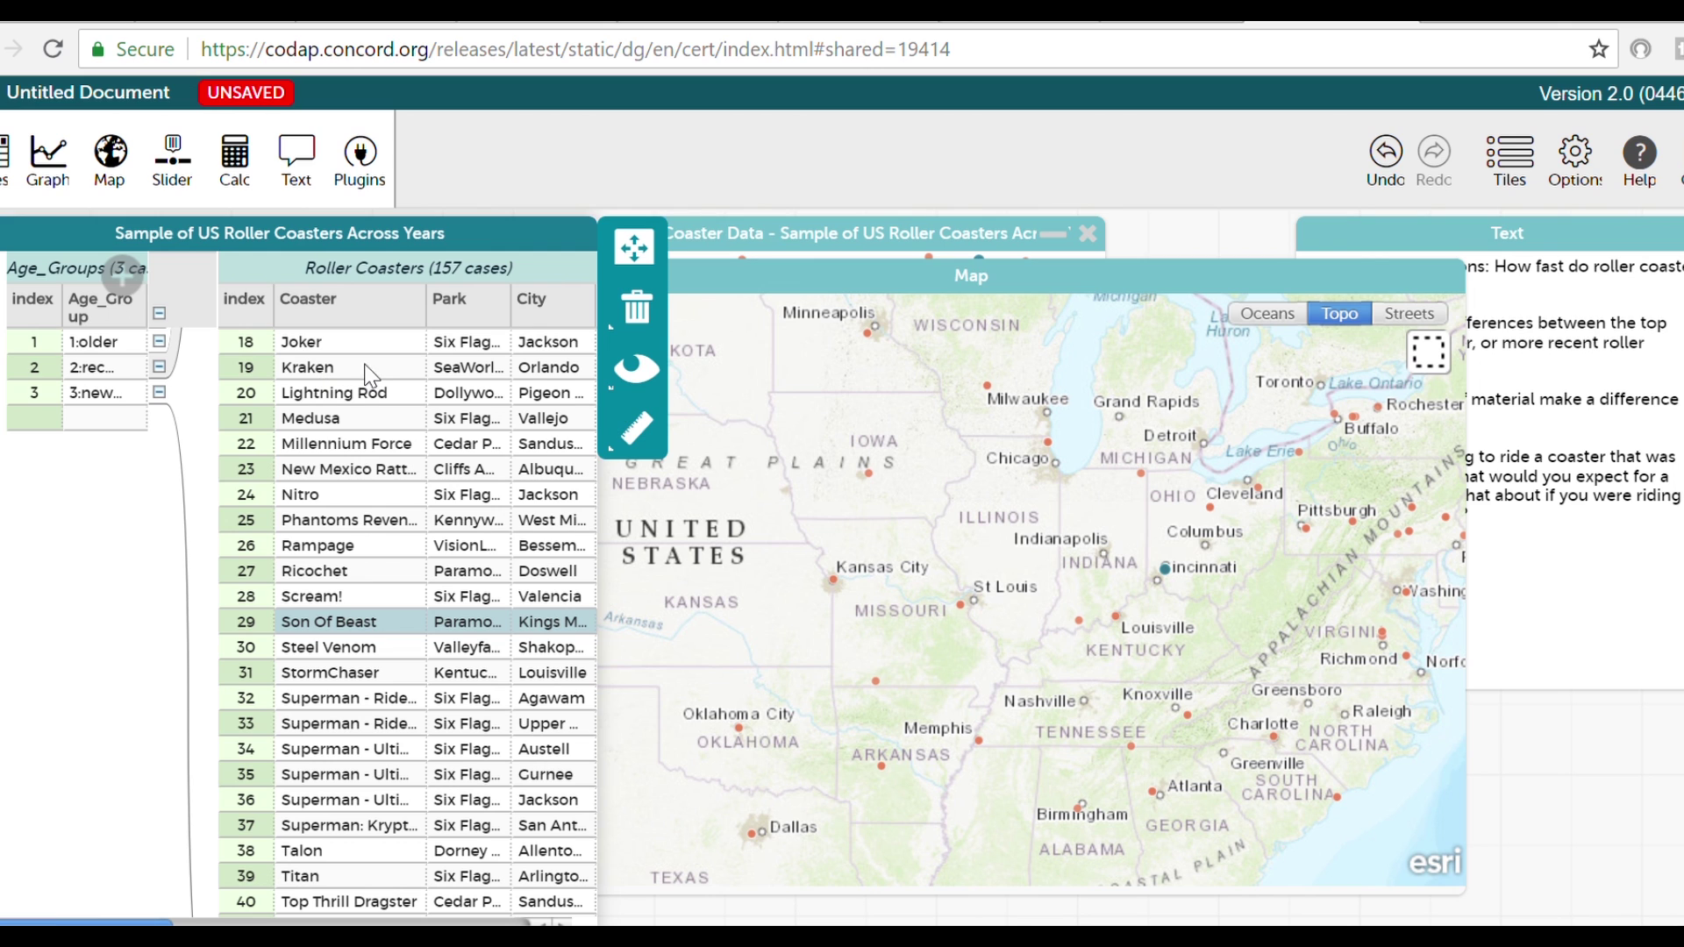
mouse_move(1122, 279)
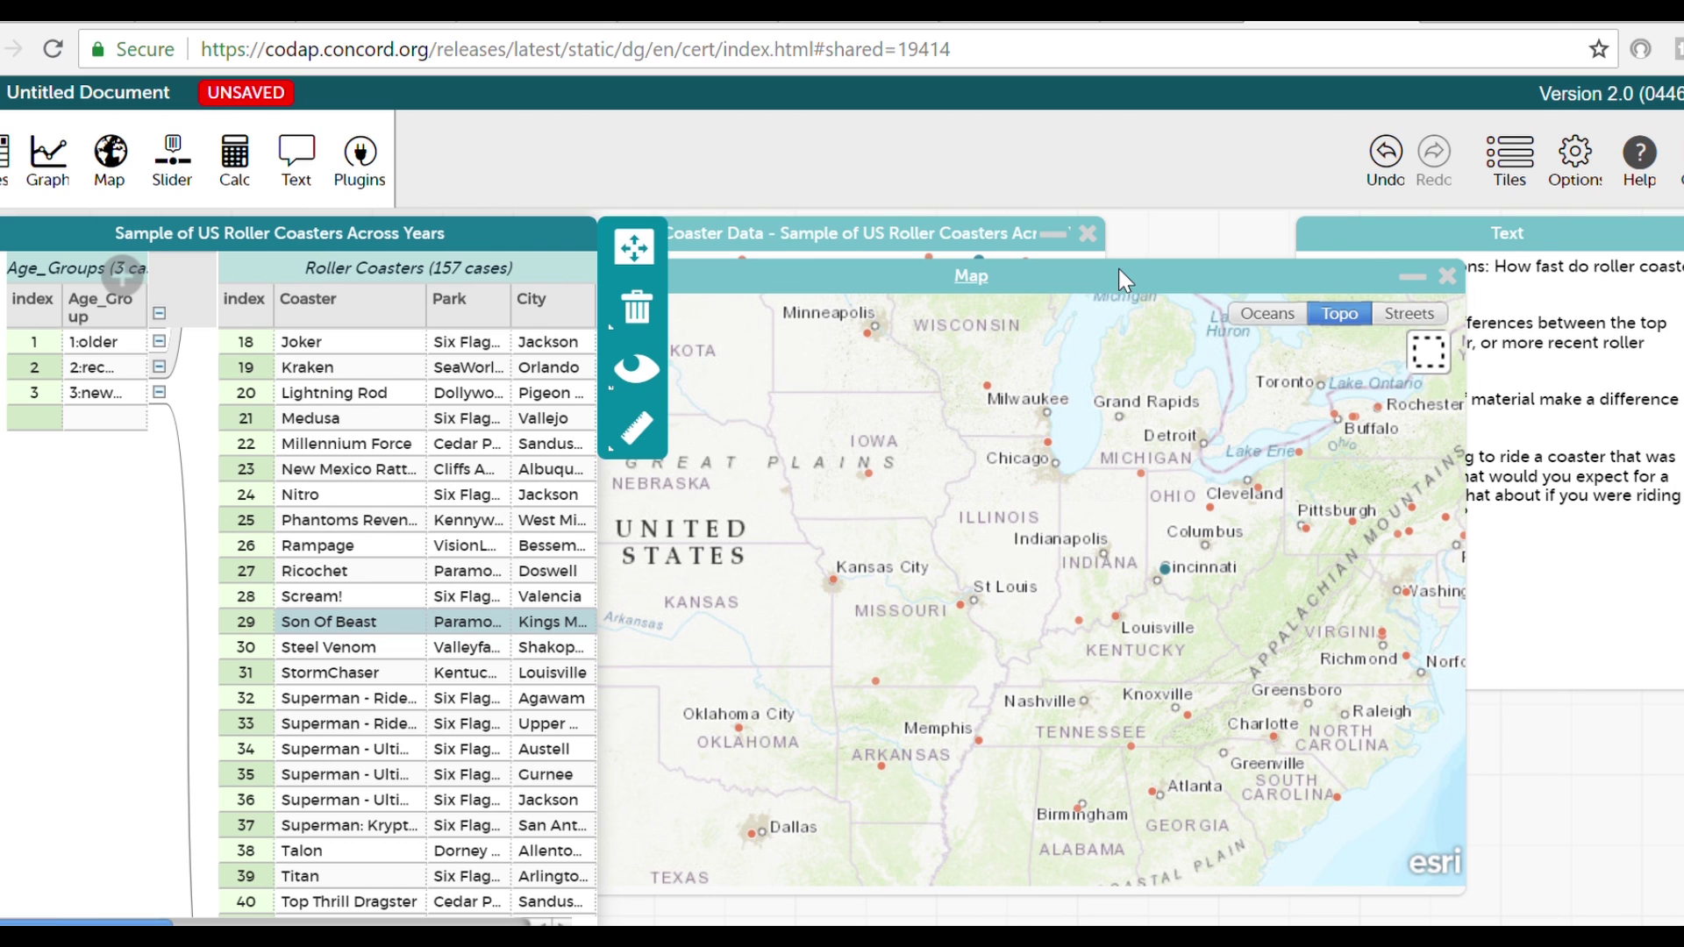
Close the Map tile of coaster locations.
left_click(1447, 277)
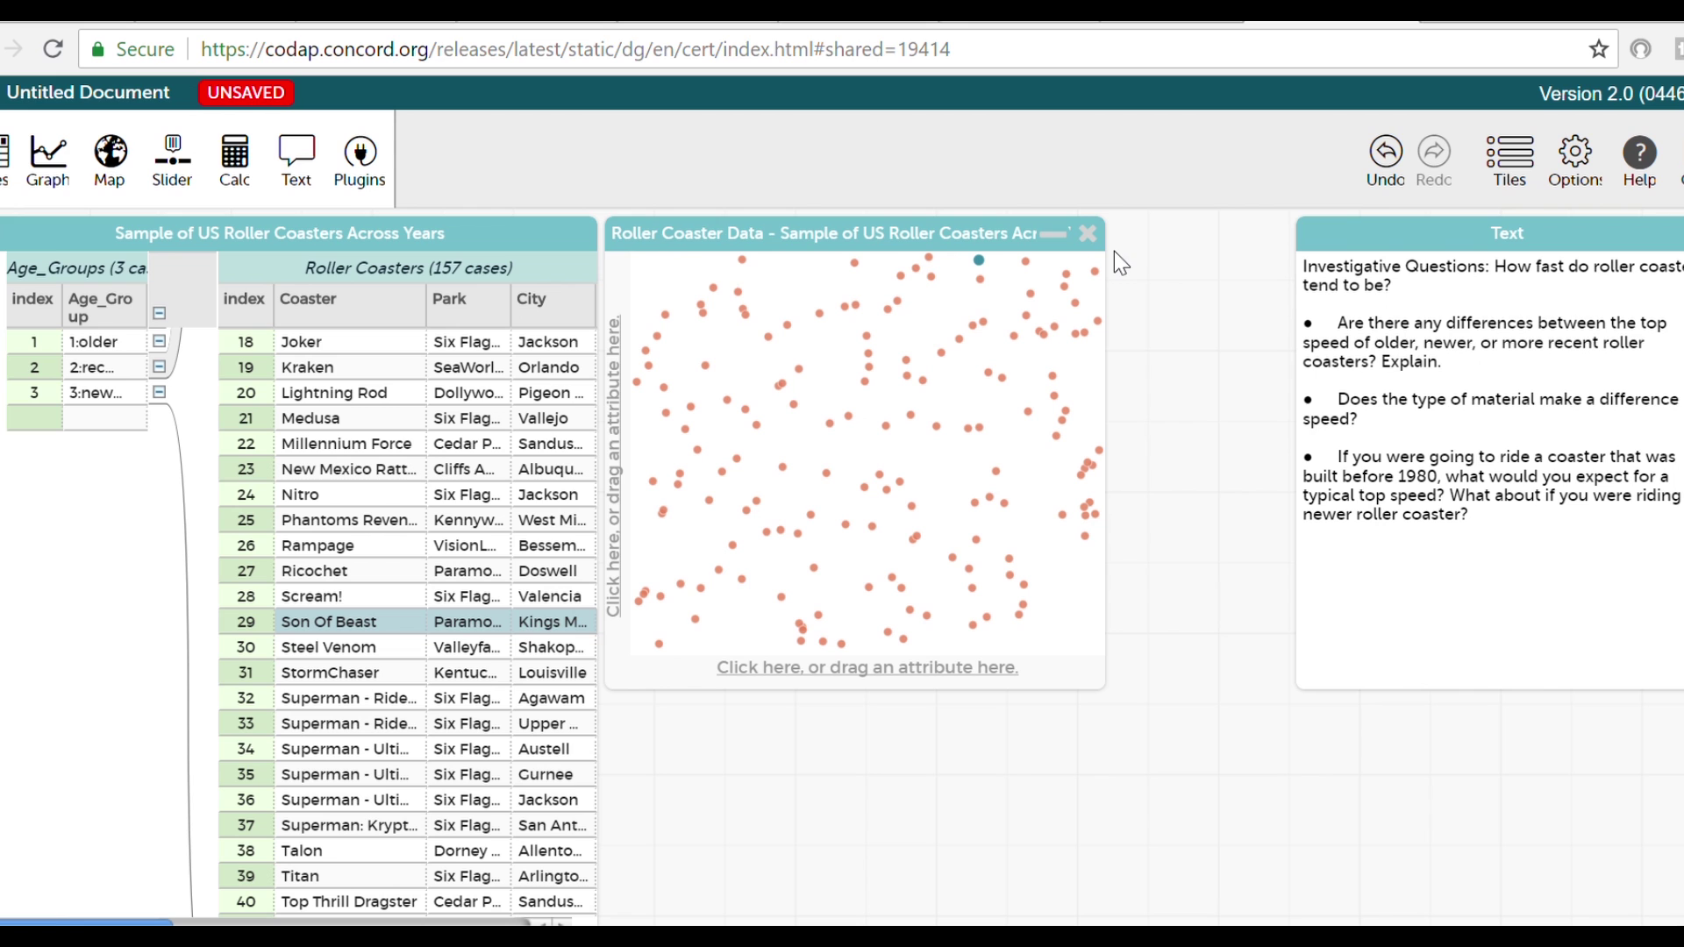
Stretch the case table wide enough to reveal the Length, Duration and Inversions columns.
left_click_drag(602, 317, 1252, 327)
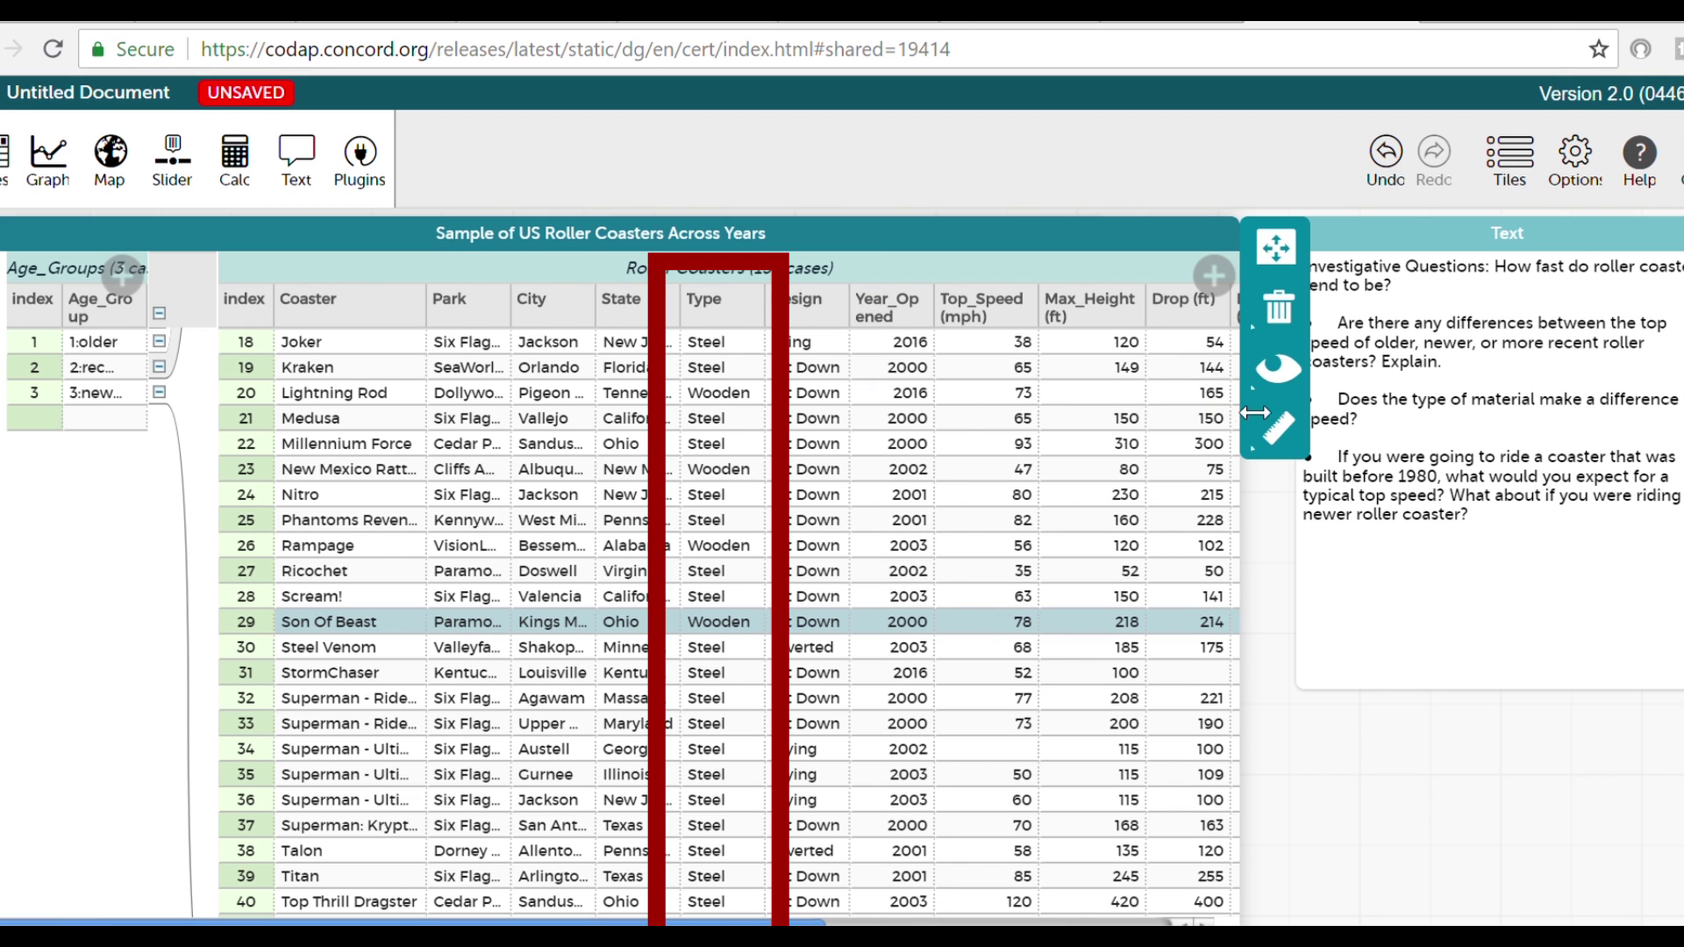
left_click_drag(1253, 420, 1451, 420)
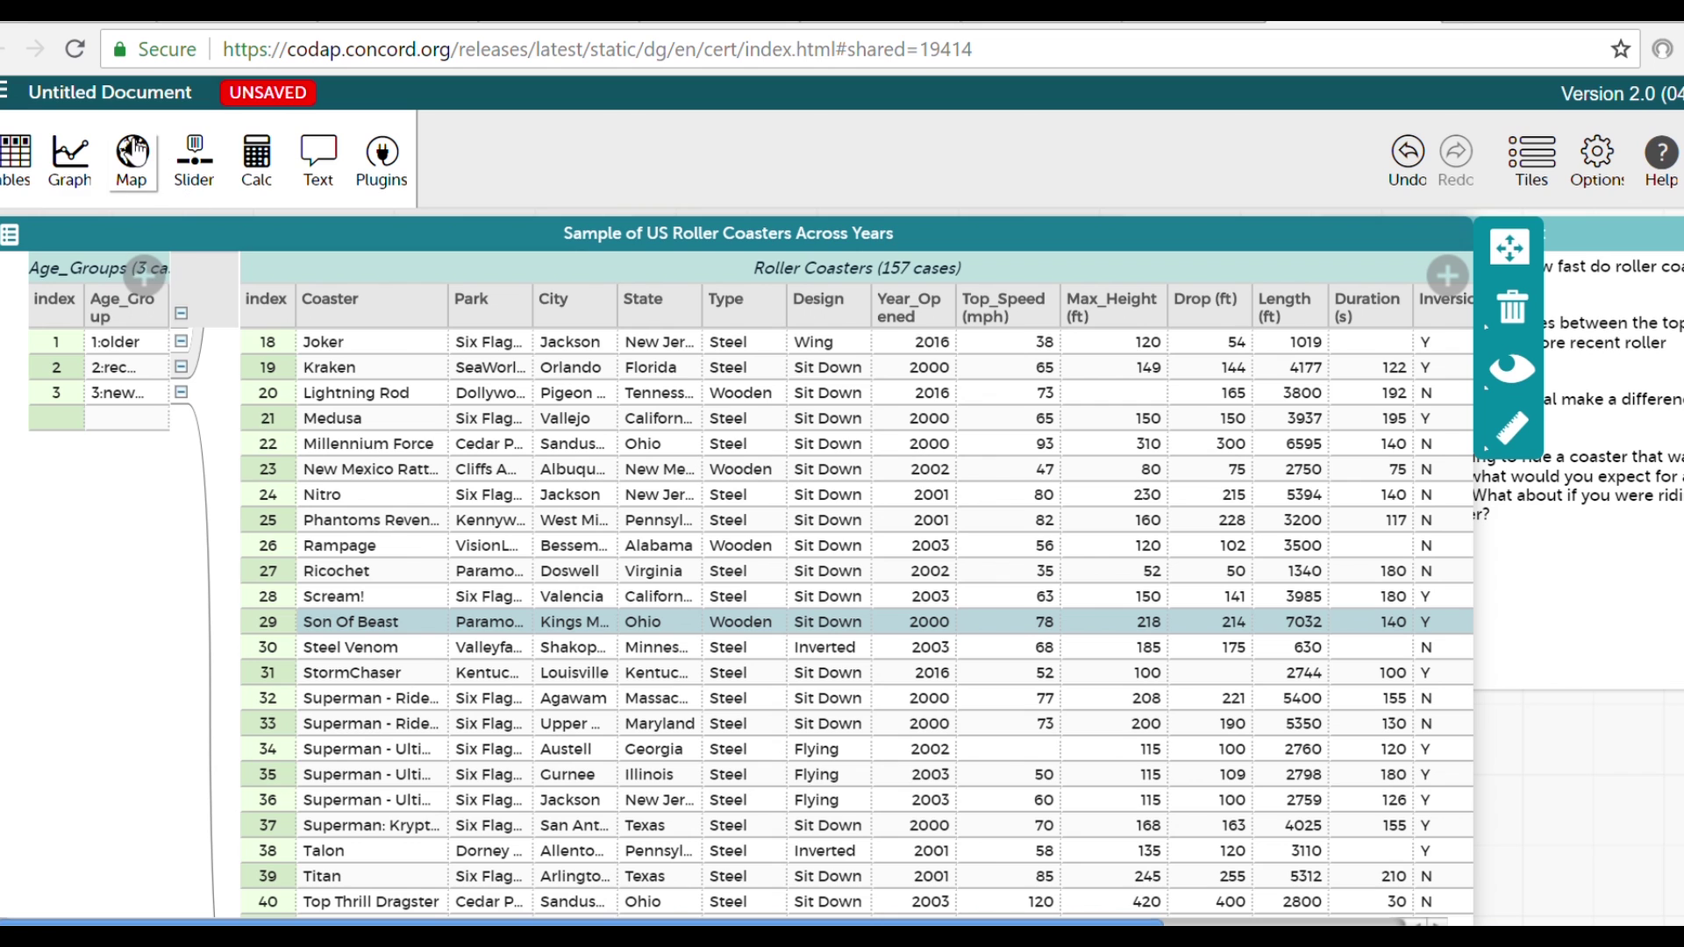
Create a new graph with Top_Speed (mph) on its horizontal axis as a dot plot.
left_click(83, 162)
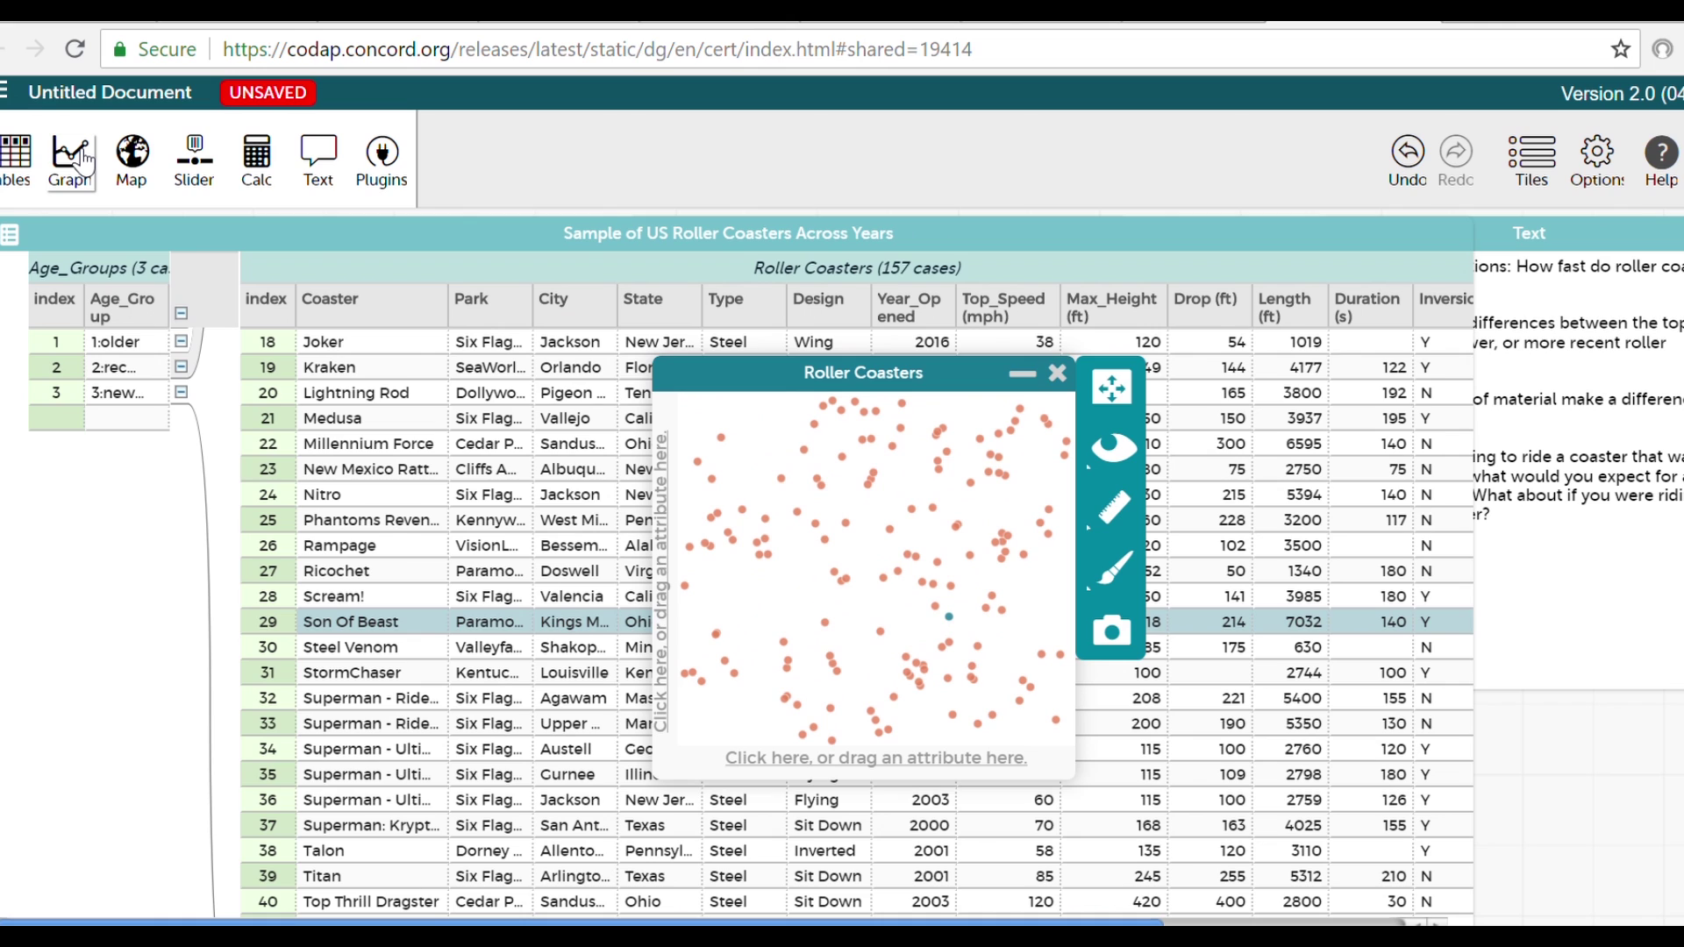
left_click(1587, 248)
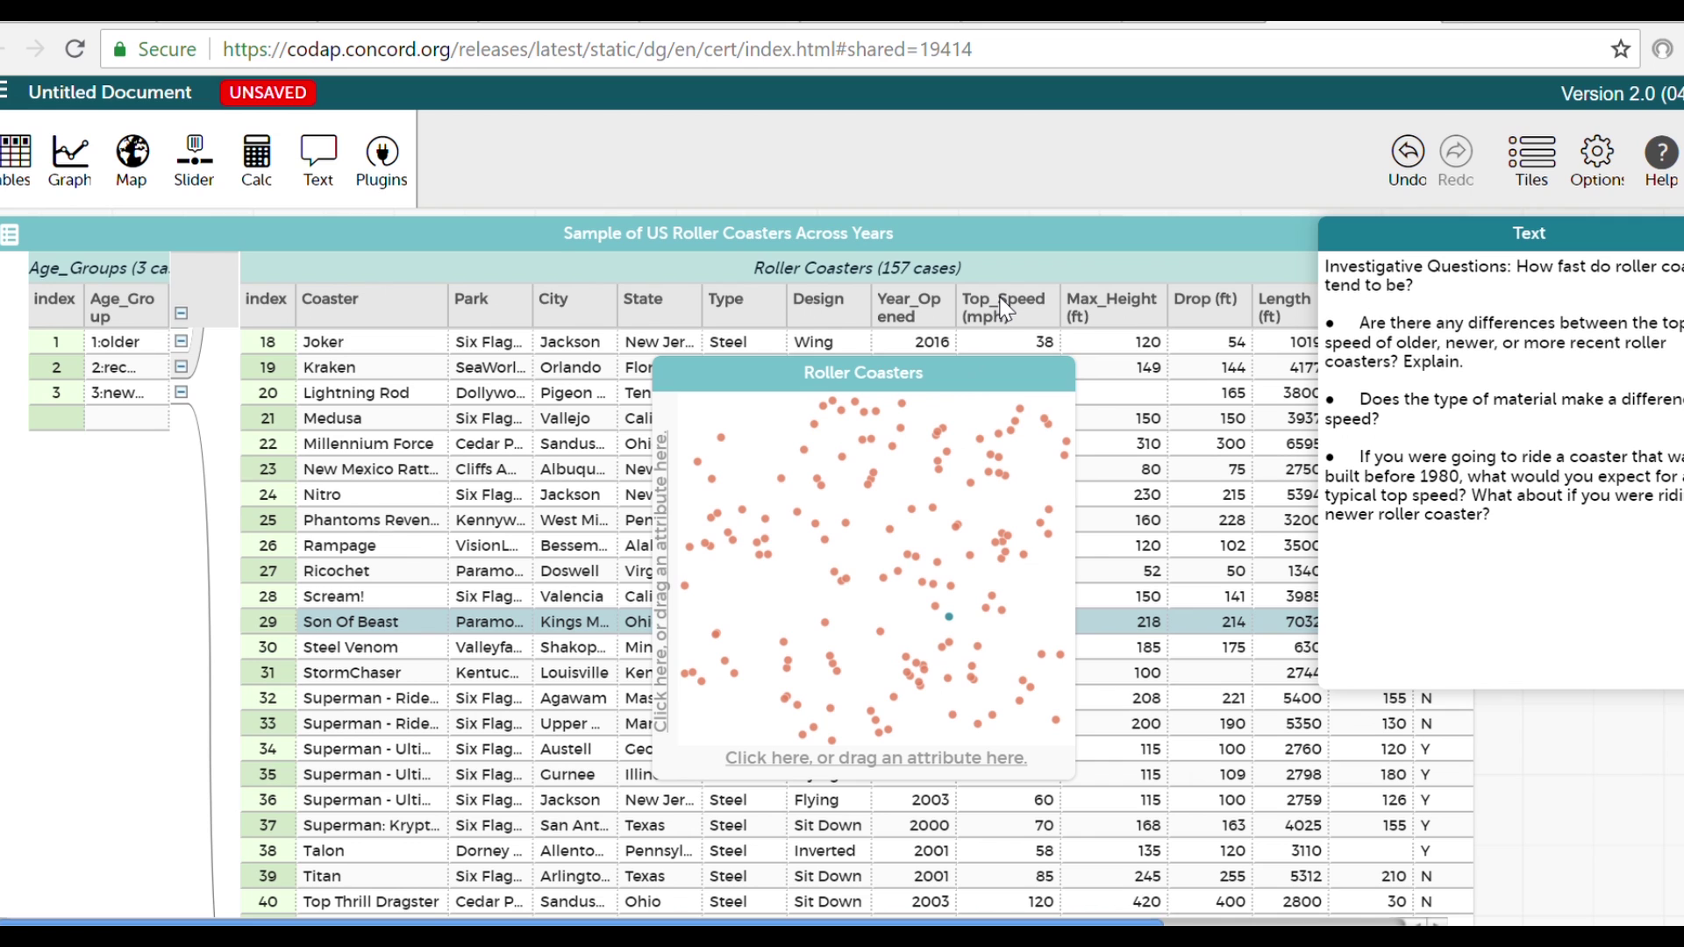
left_click_drag(1004, 309, 861, 660)
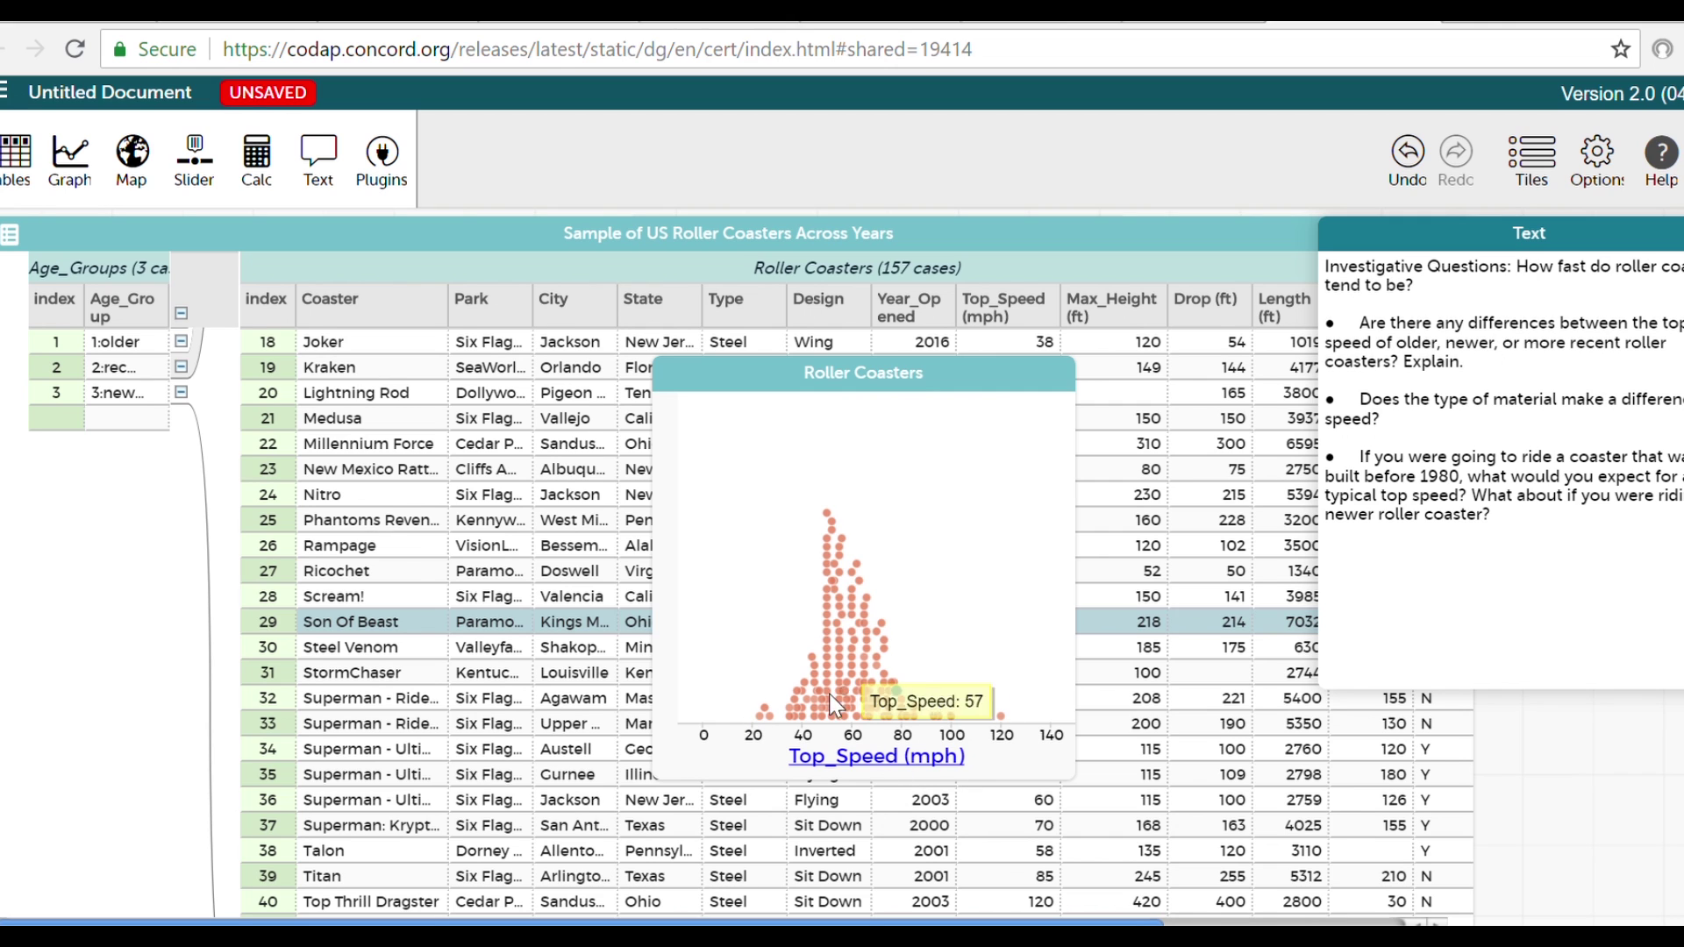
Turn on Box Plot and Mean for the Top_Speed dot plot.
left_click(842, 632)
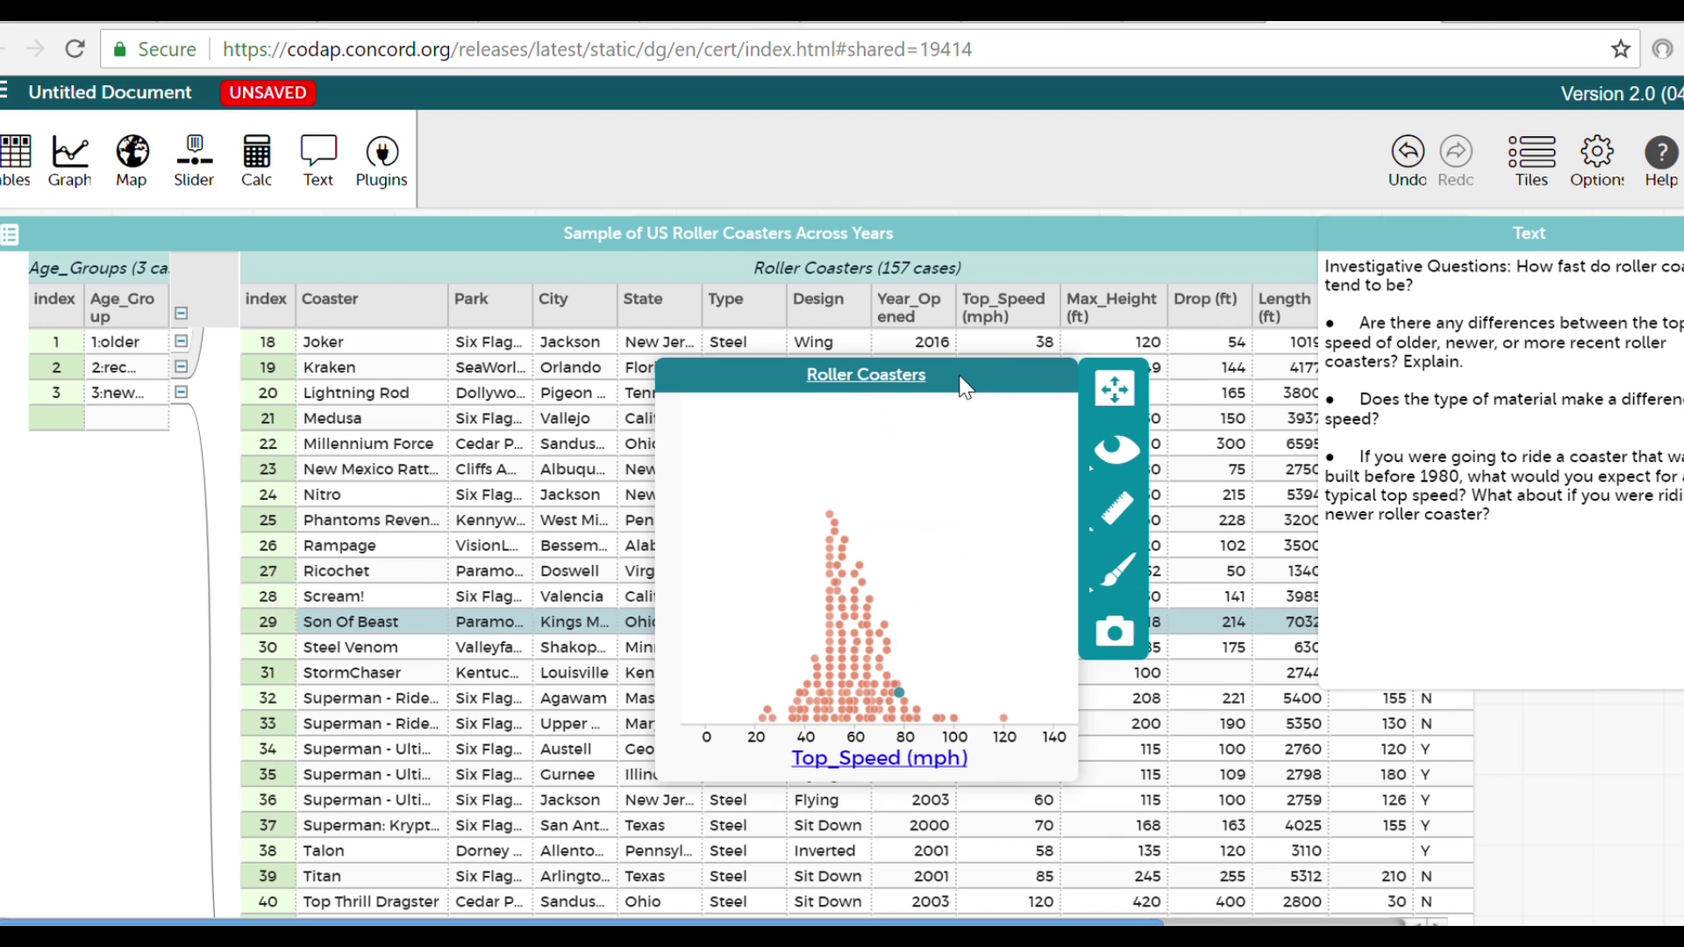
left_click(1118, 511)
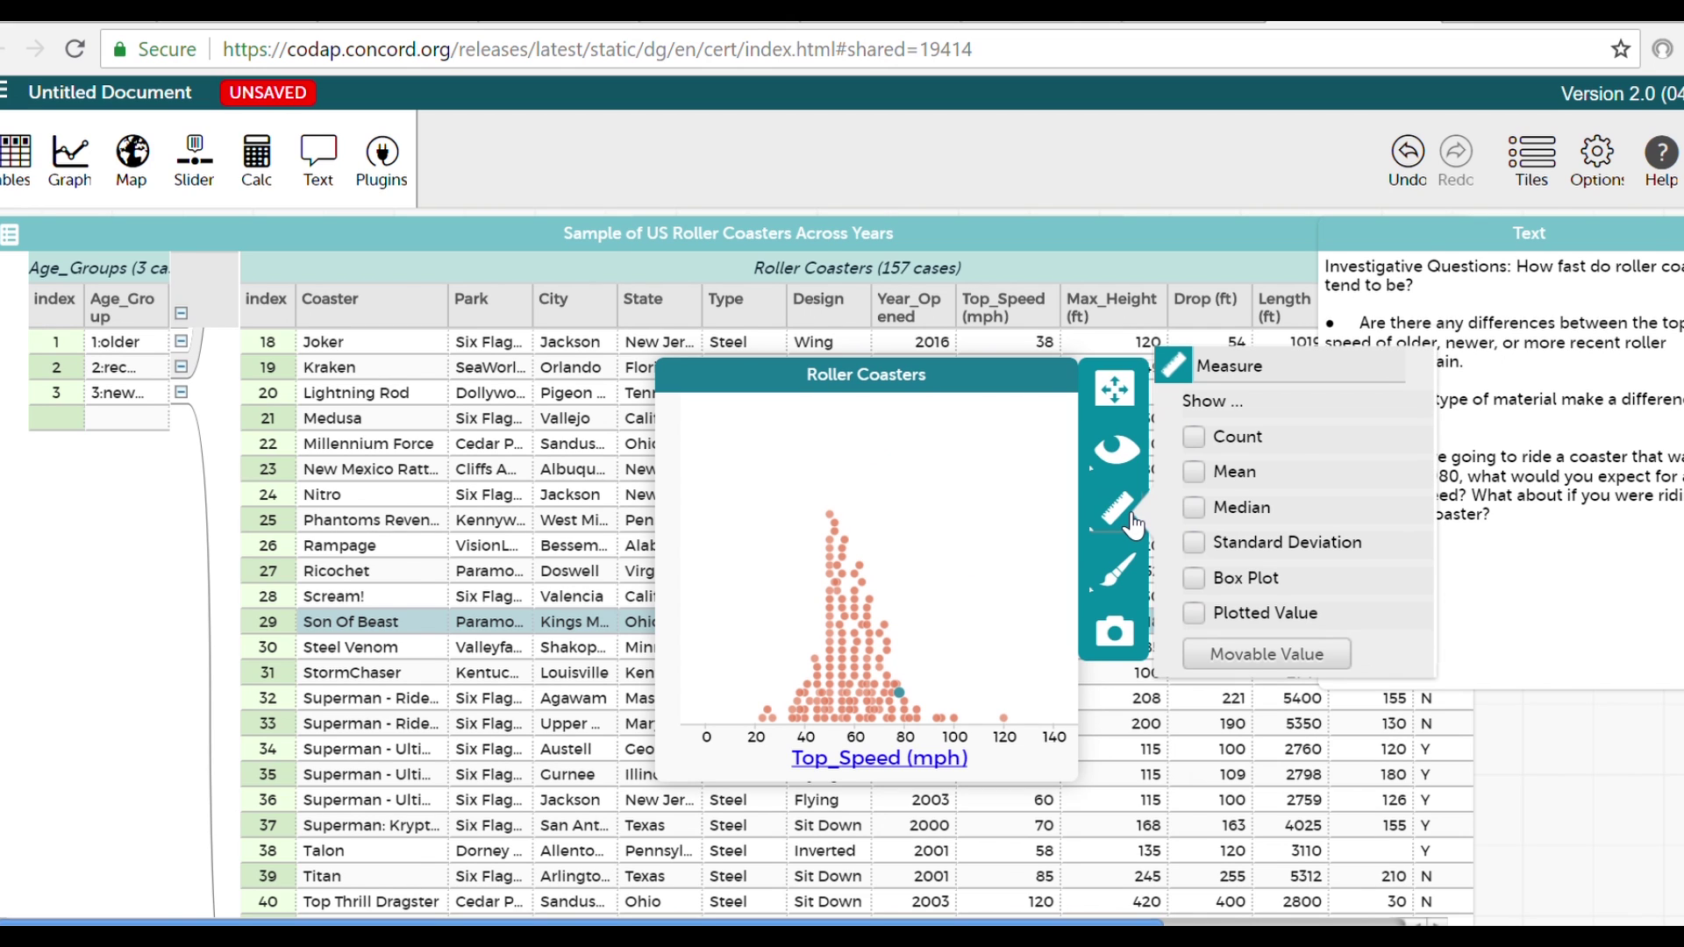
left_click(1201, 581)
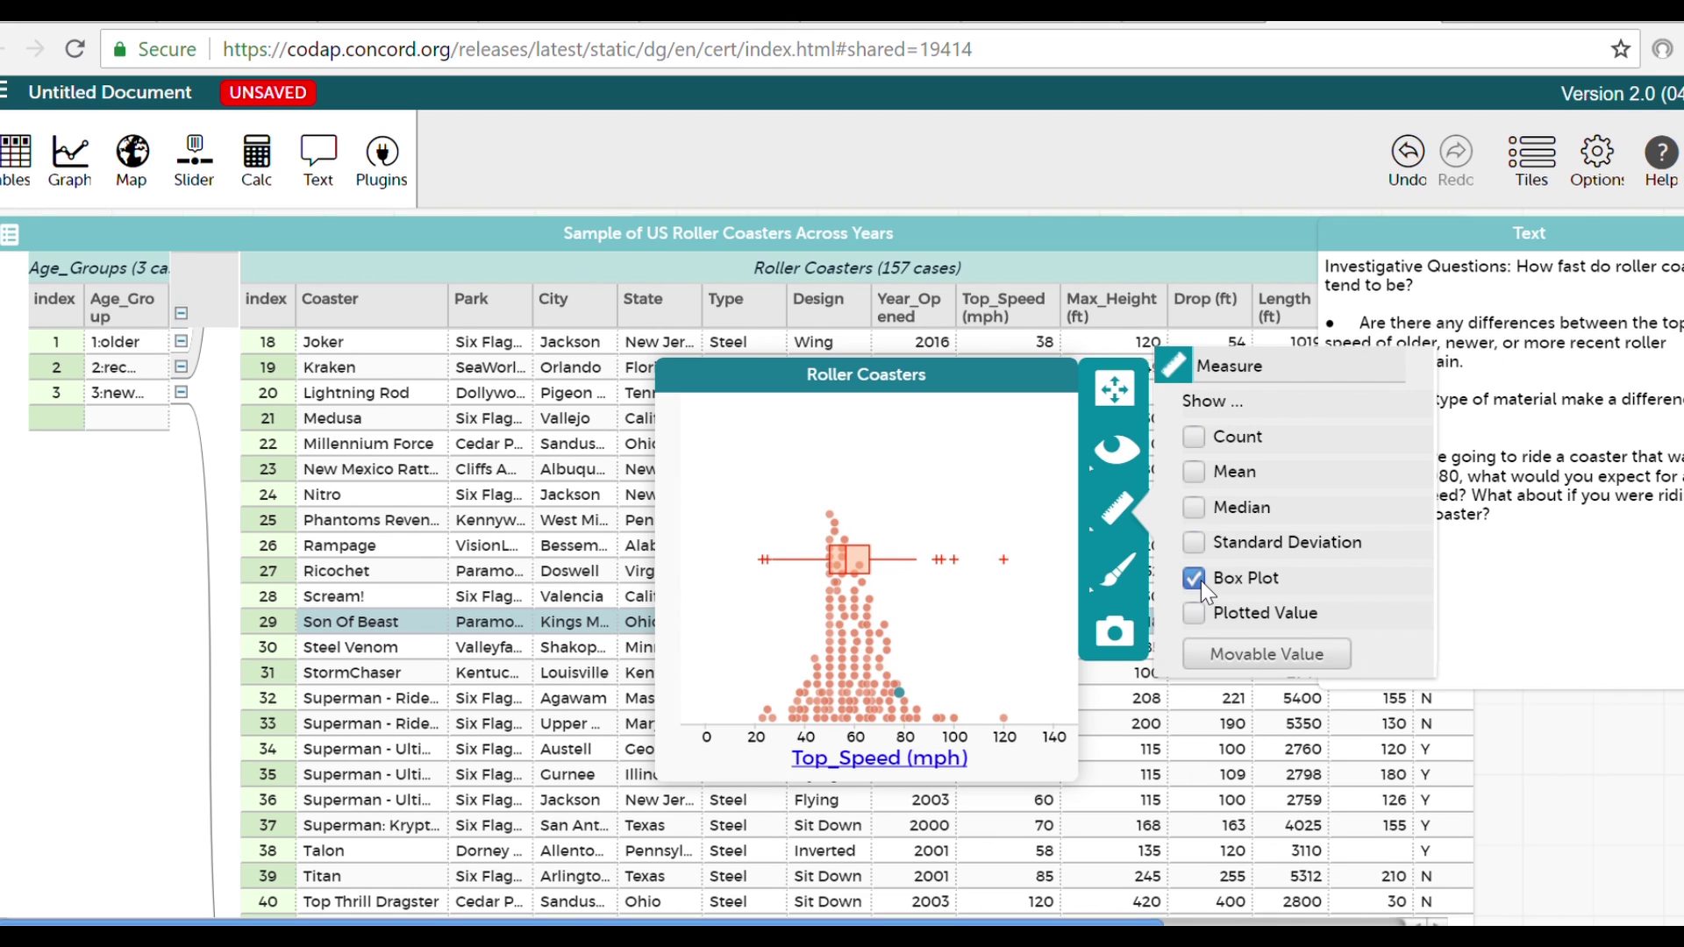
left_click(1194, 472)
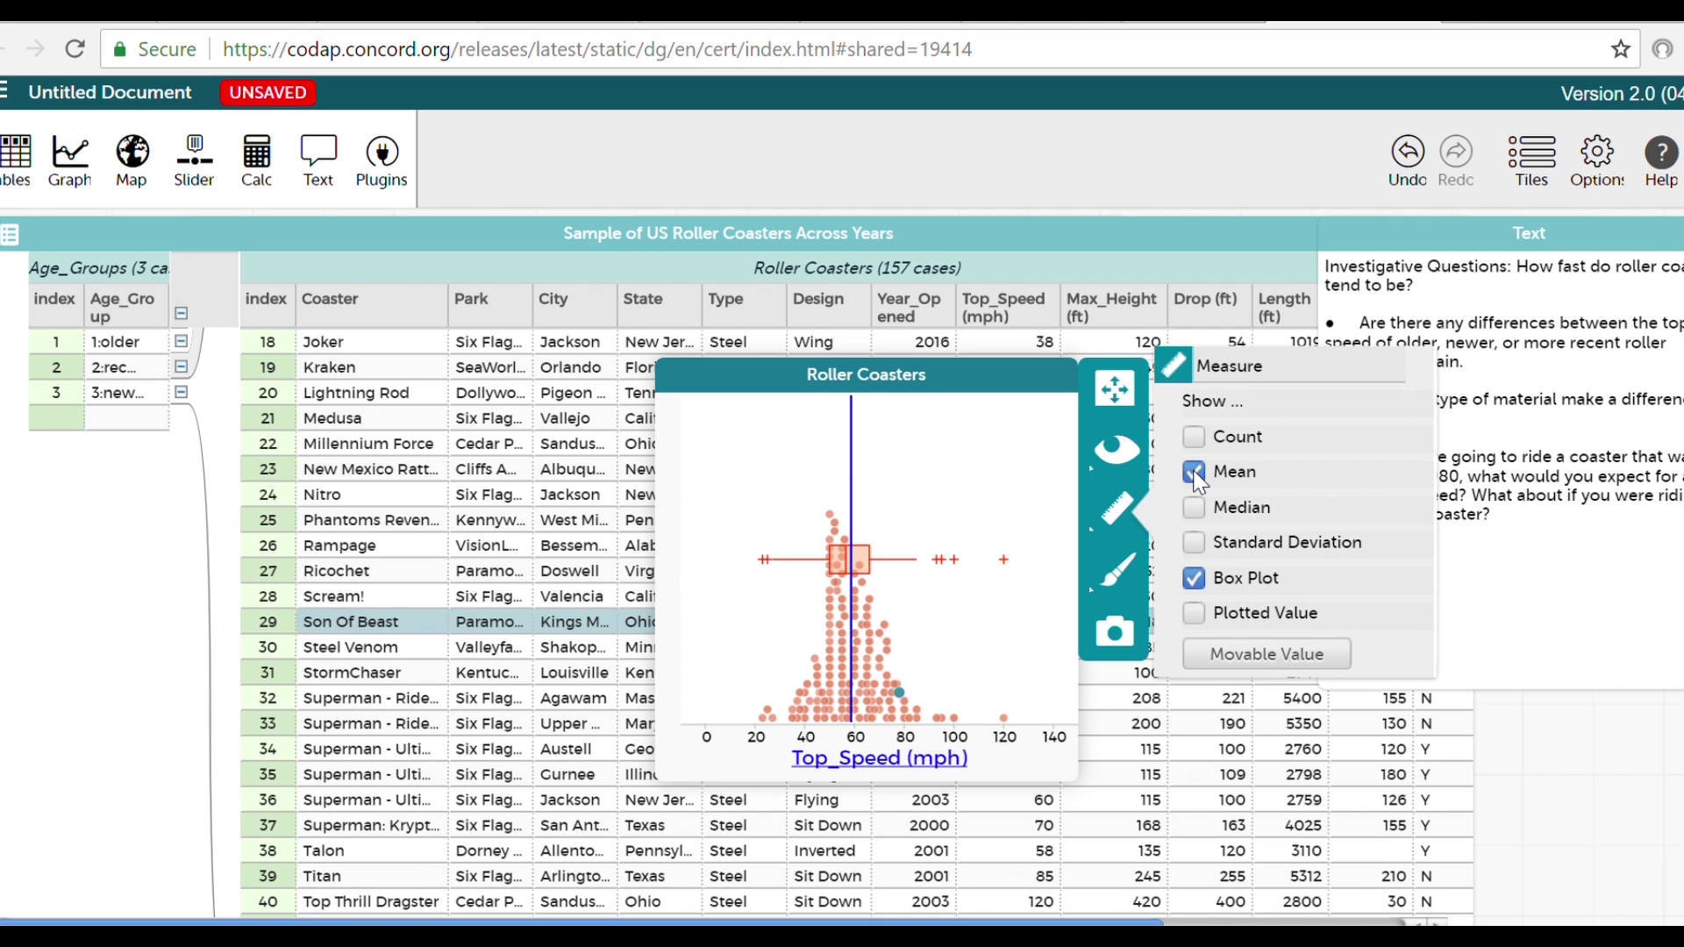
mouse_move(855, 524)
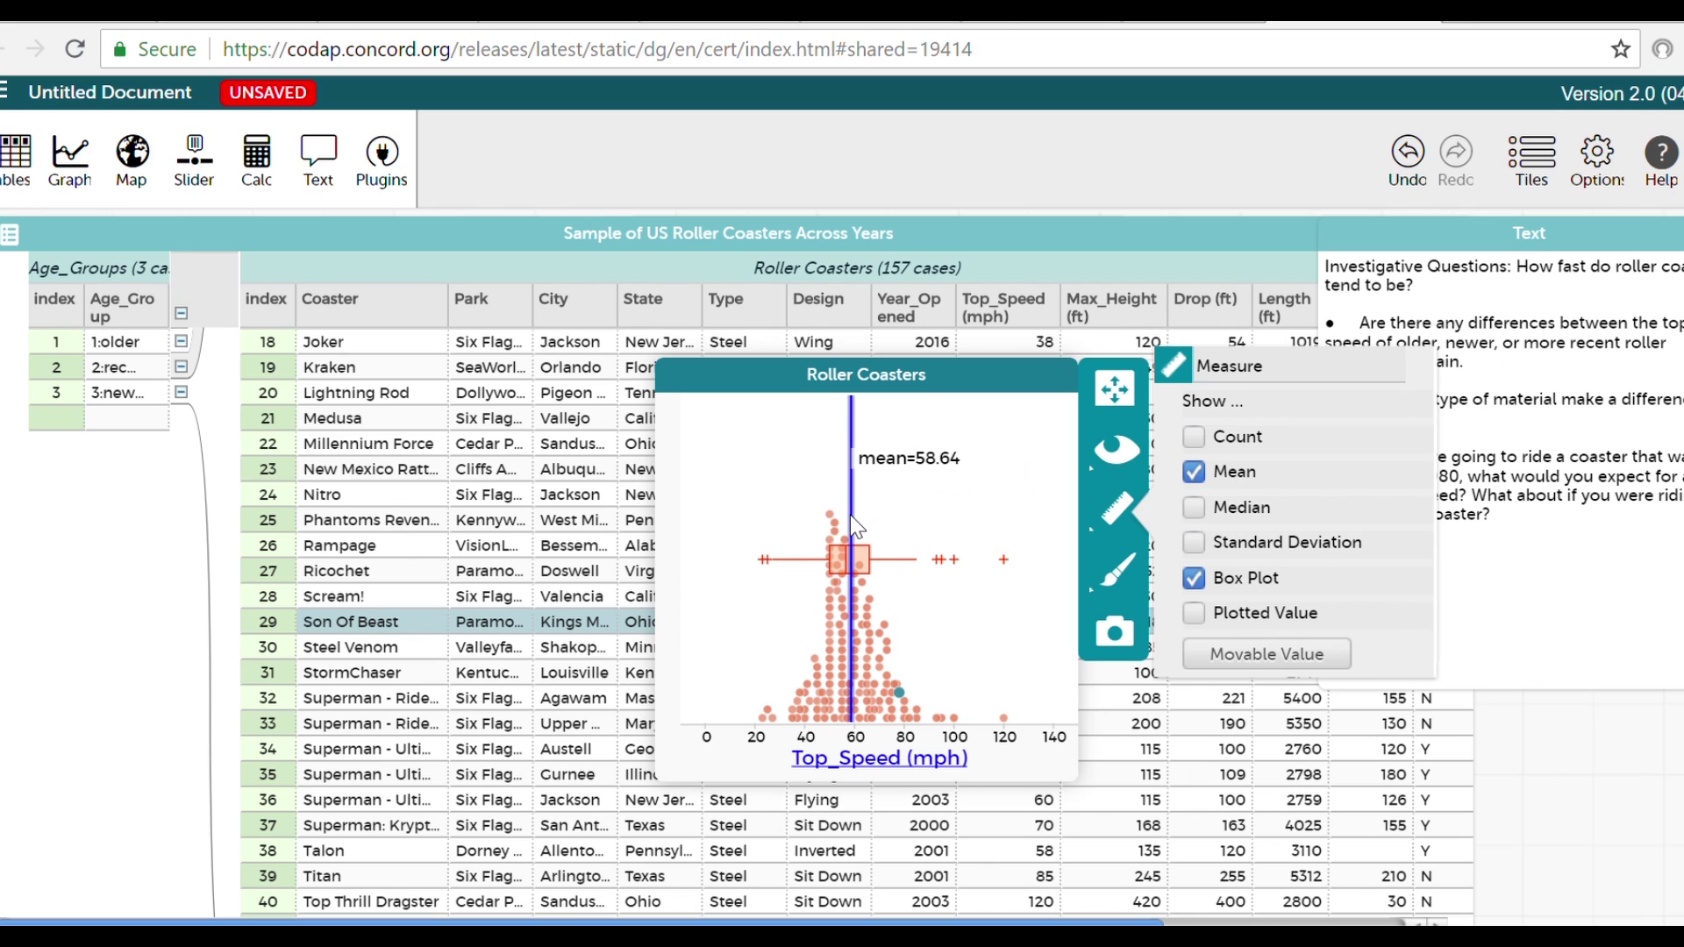
mouse_move(858, 583)
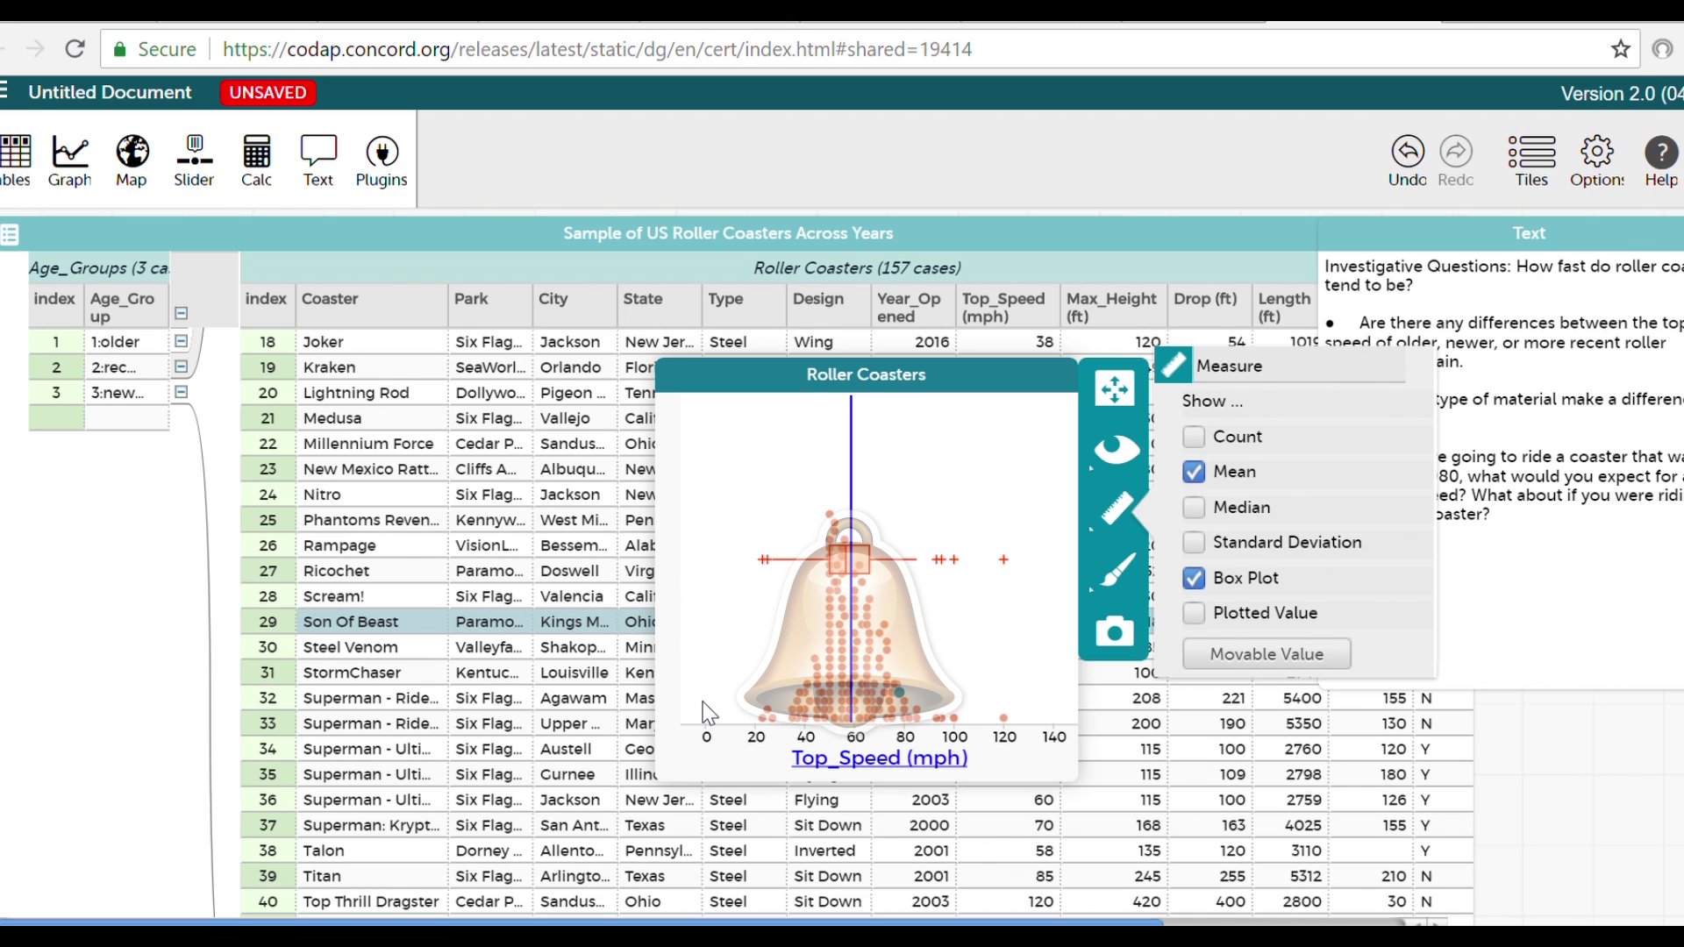
left_click(1451, 227)
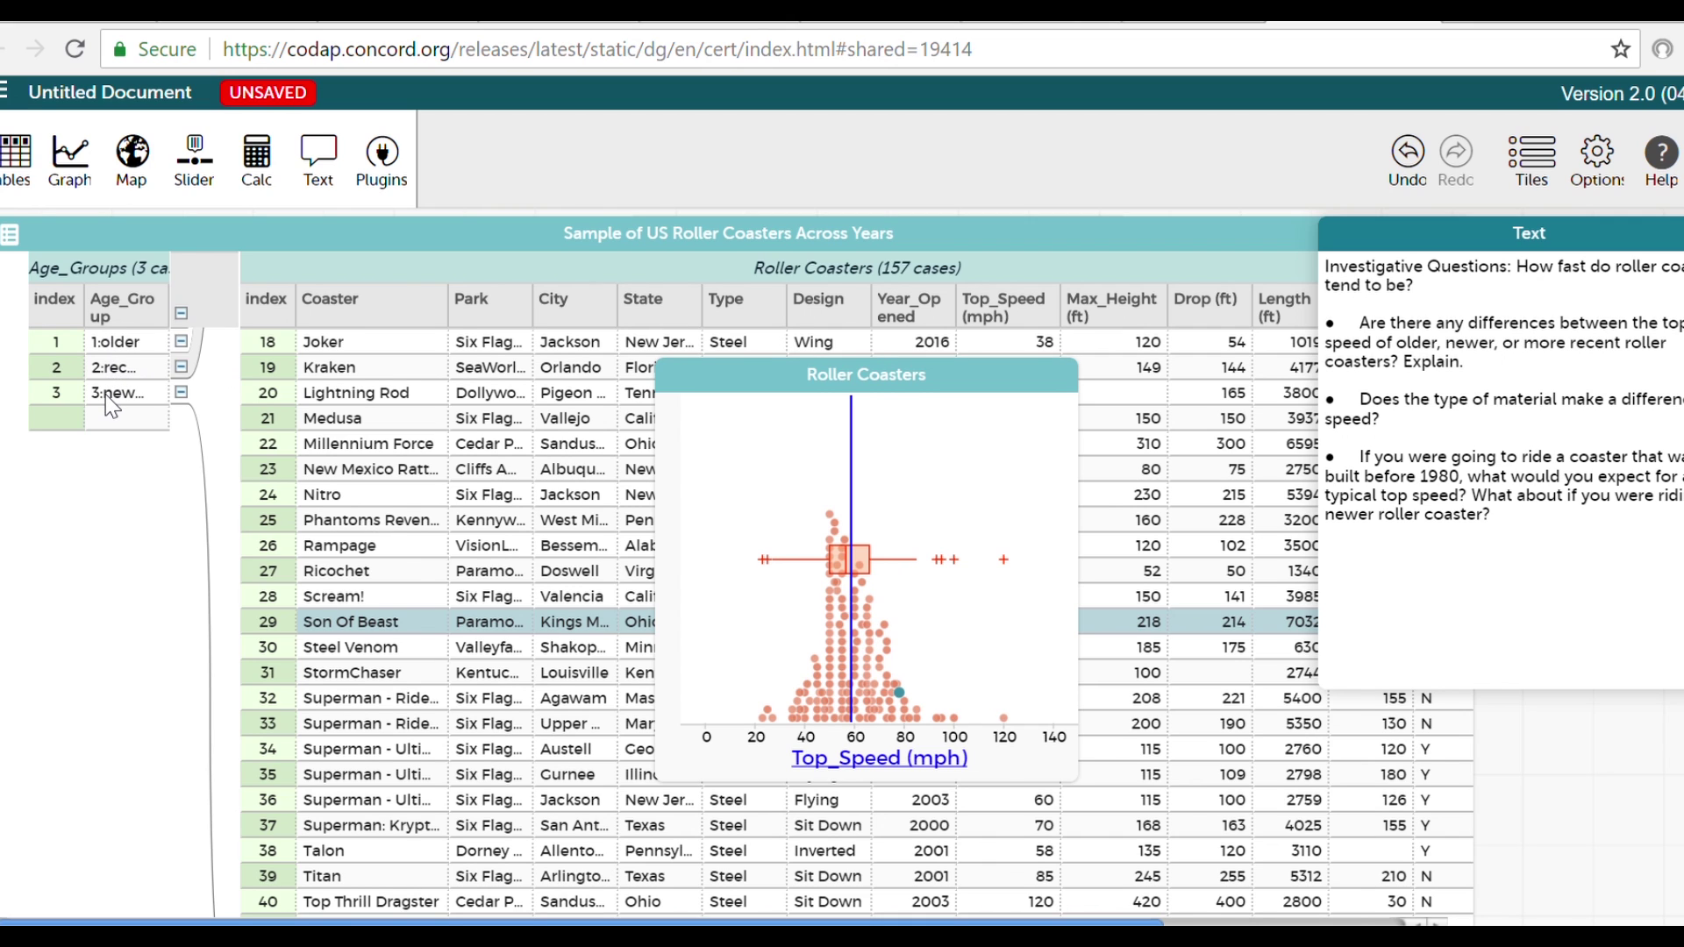
Highlight the 1:older, 2:recent and 3:newest age groups in turn, scrolling through each group's coasters.
left_click(118, 267)
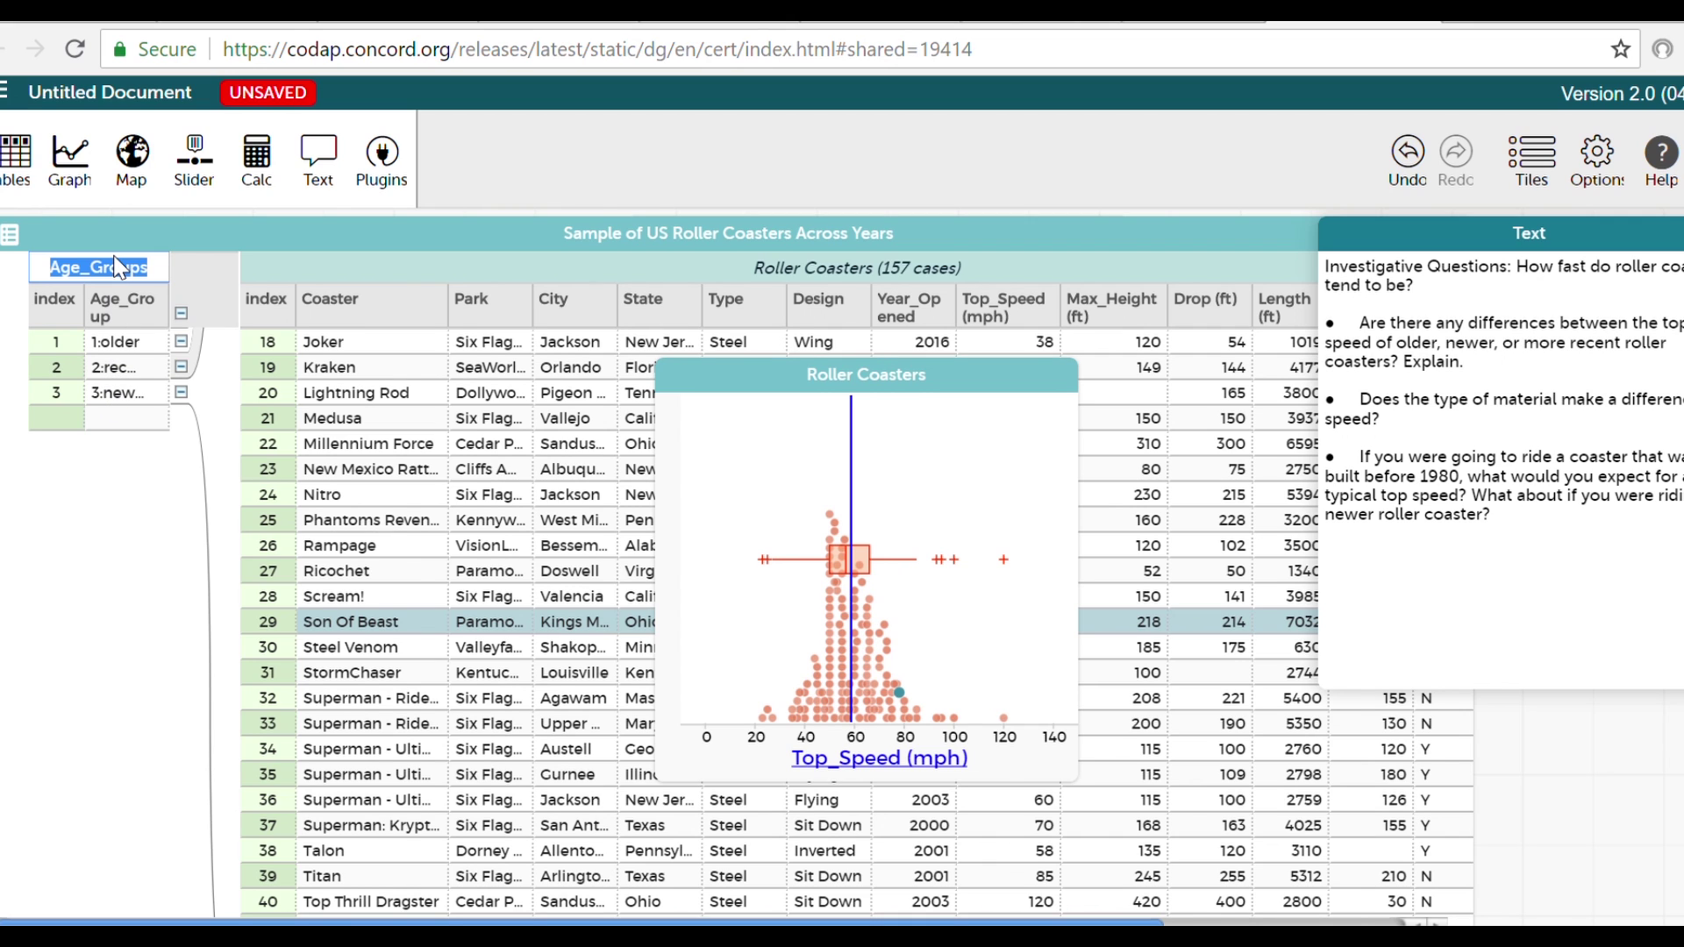
left_click(145, 342)
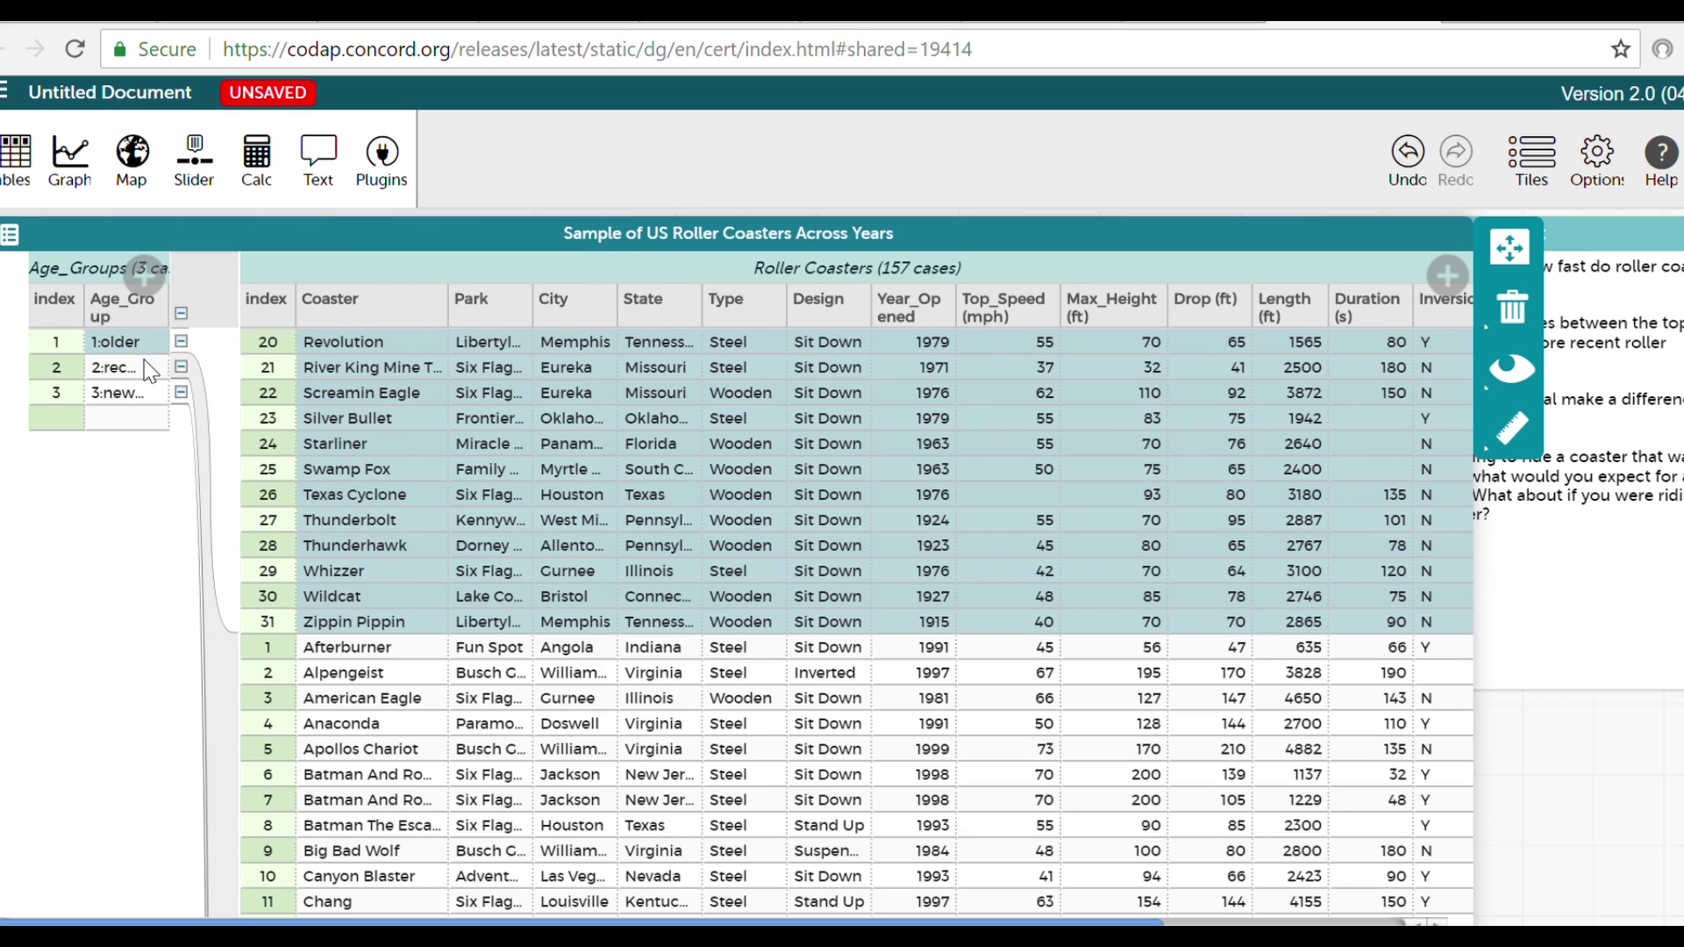
left_click(146, 367)
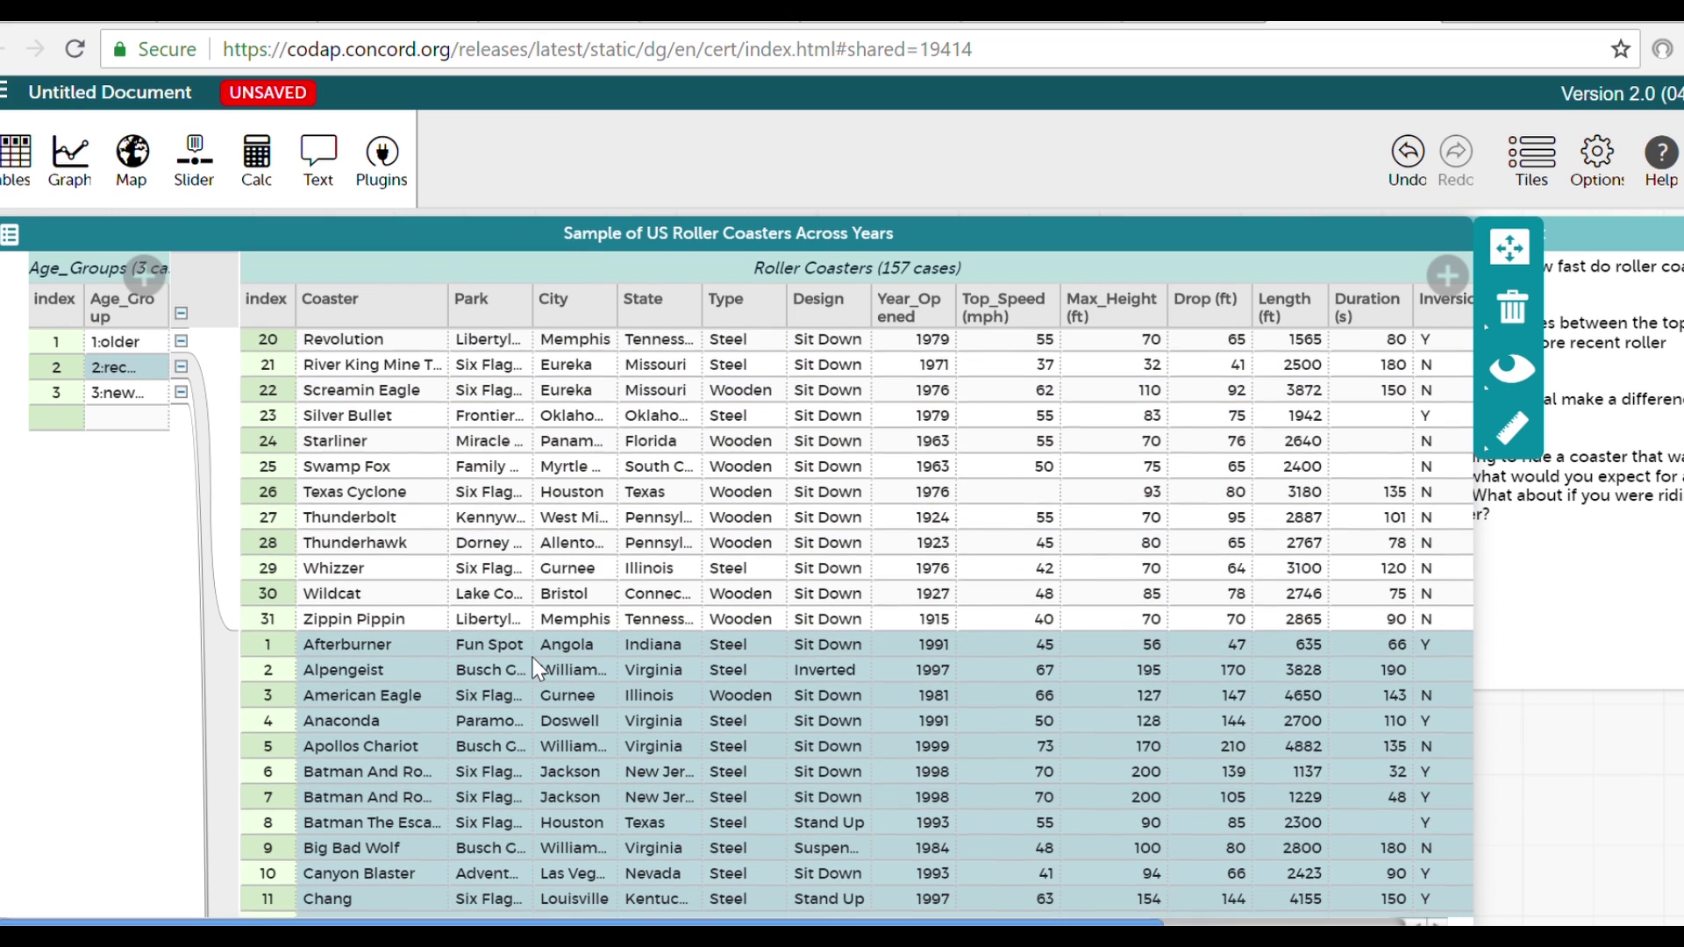
scroll(526, 653, "down", 5)
scroll(538, 668, "down", 3)
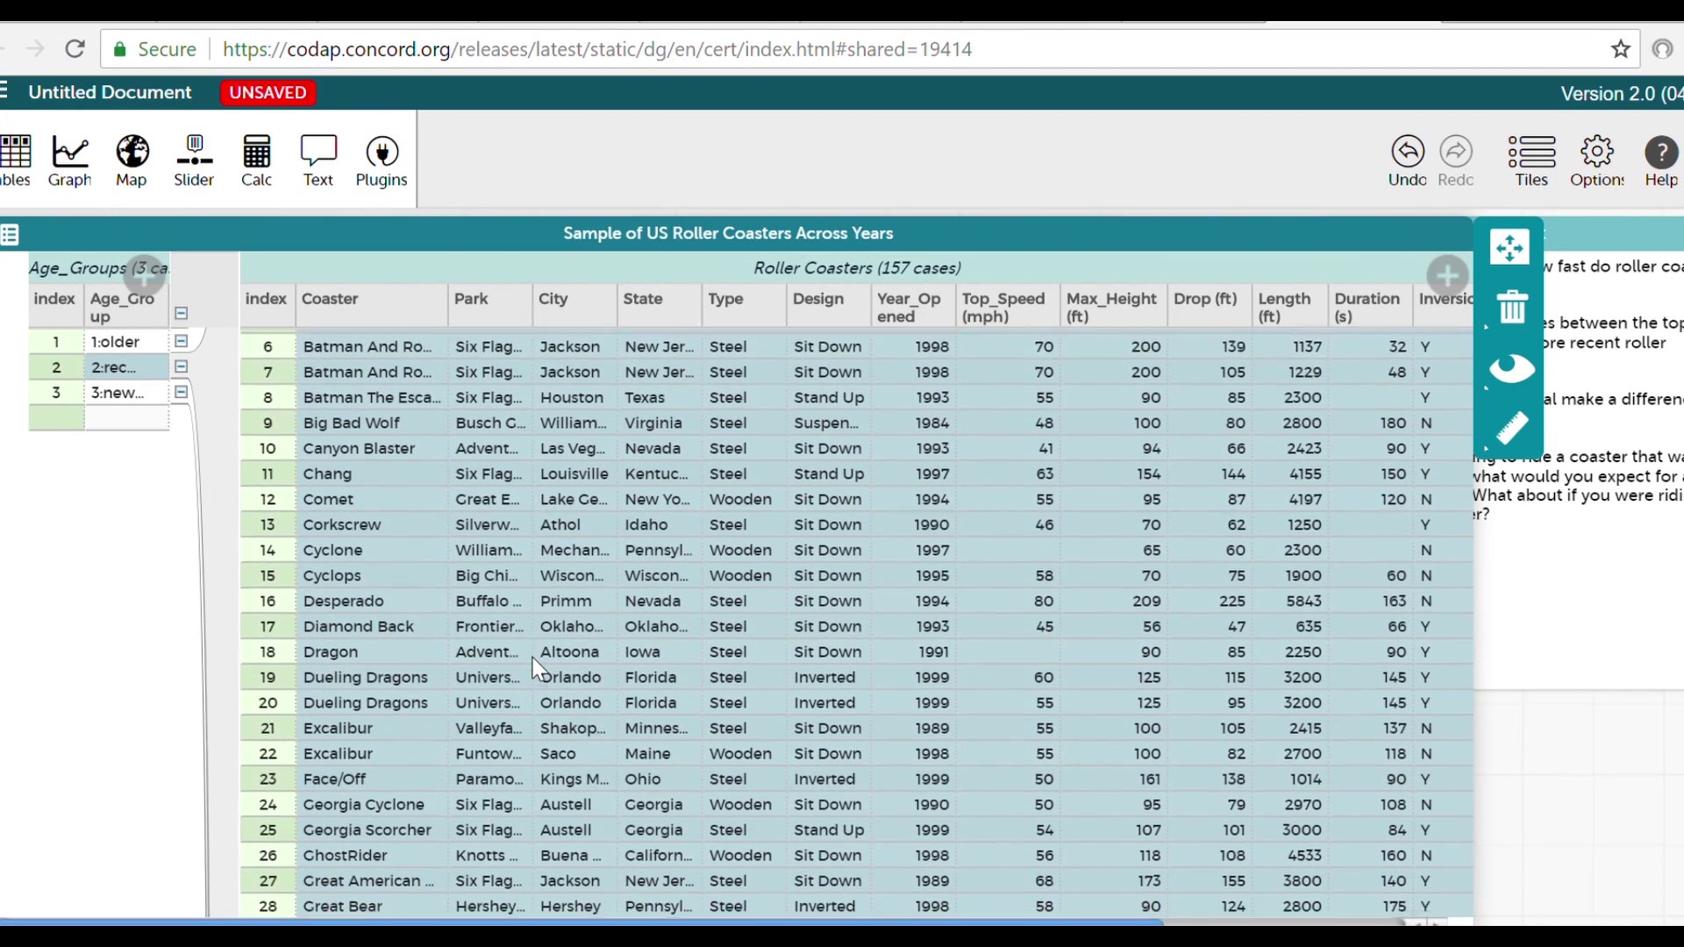
scroll(537, 668, "down", 4)
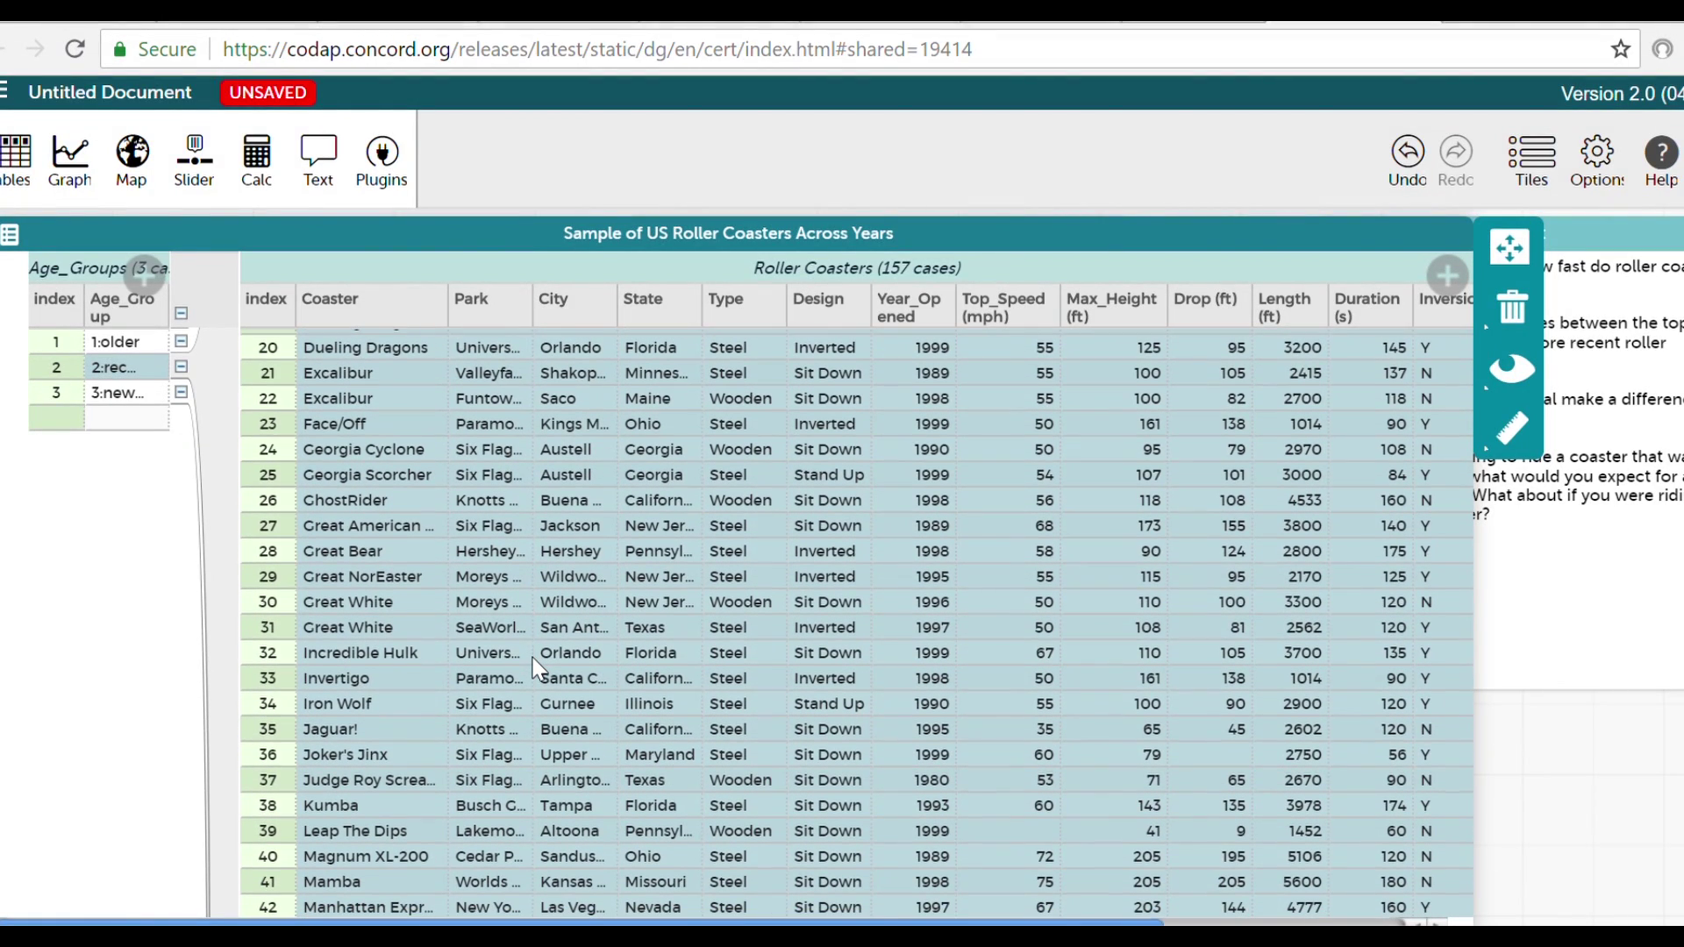
scroll(538, 668, "down", 12)
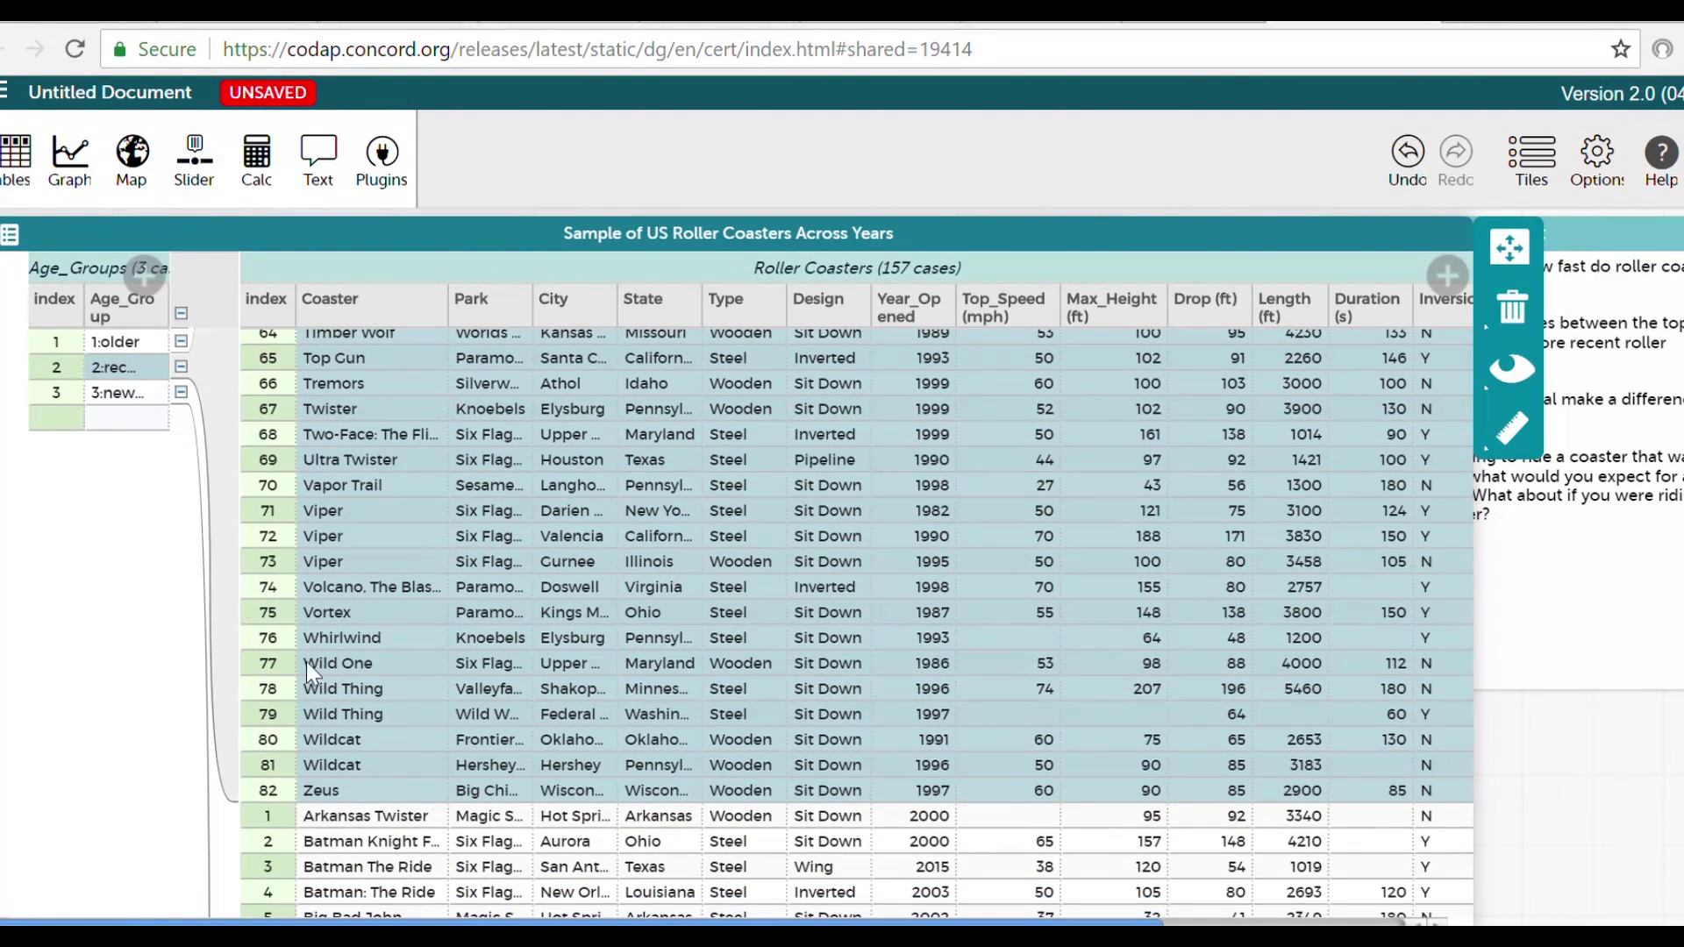
left_click(136, 399)
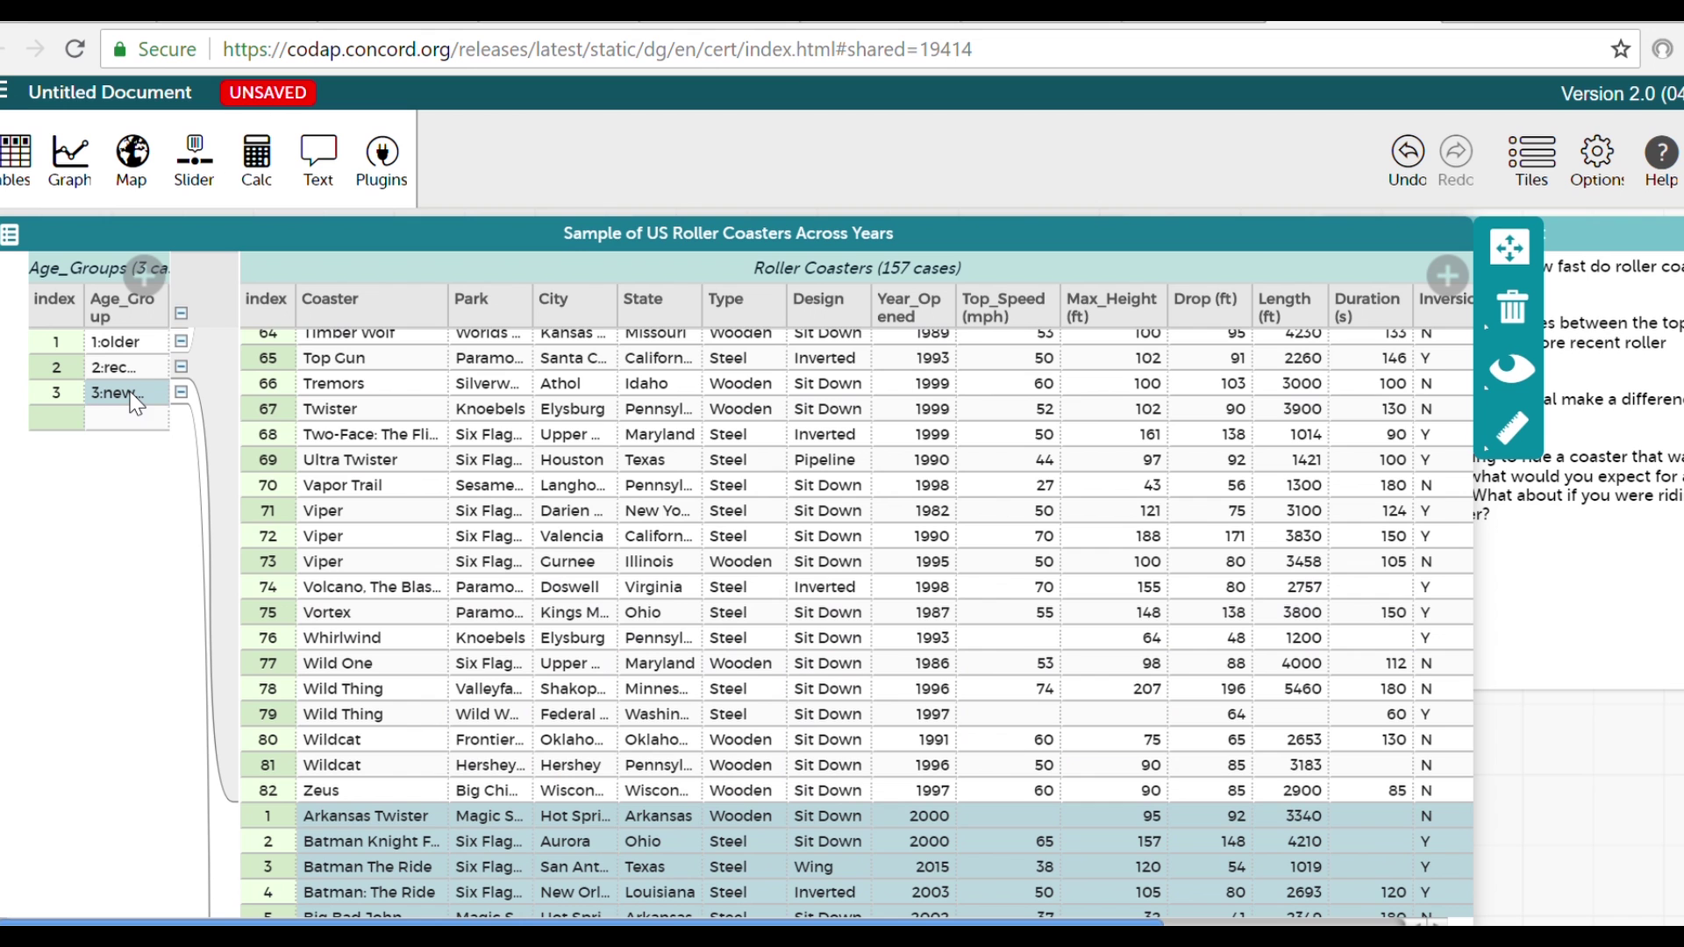
scroll(721, 612, "down", 10)
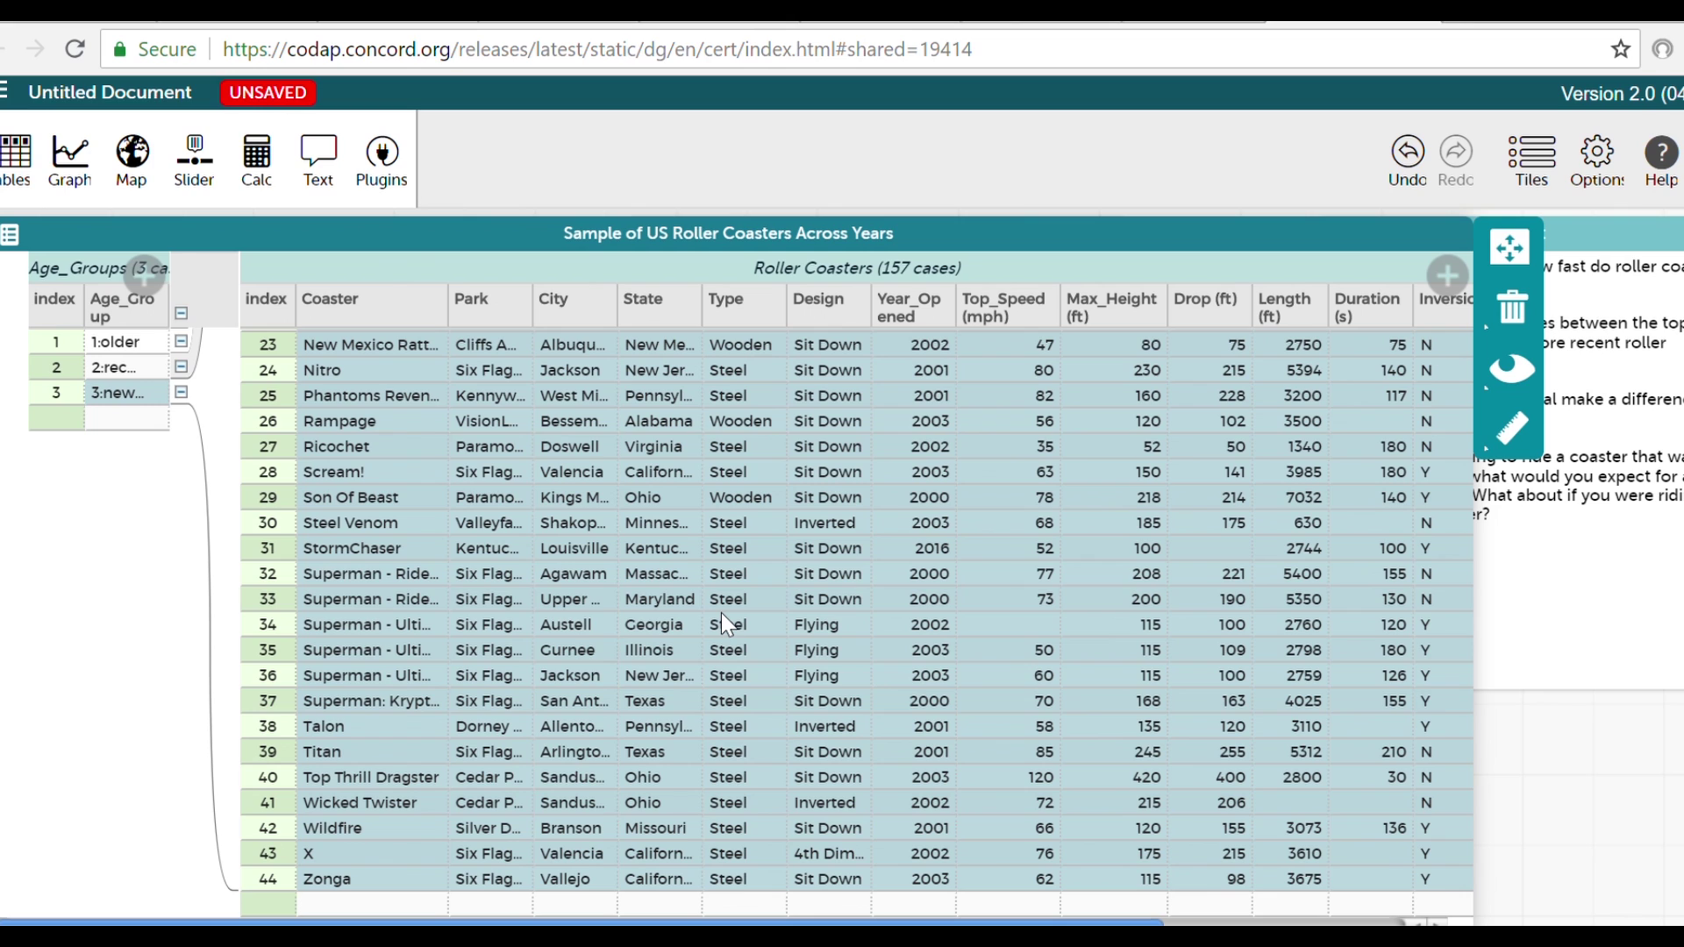
Add another graph showing a Top_Speed (mph) dot plot of all coasters.
left_click(88, 186)
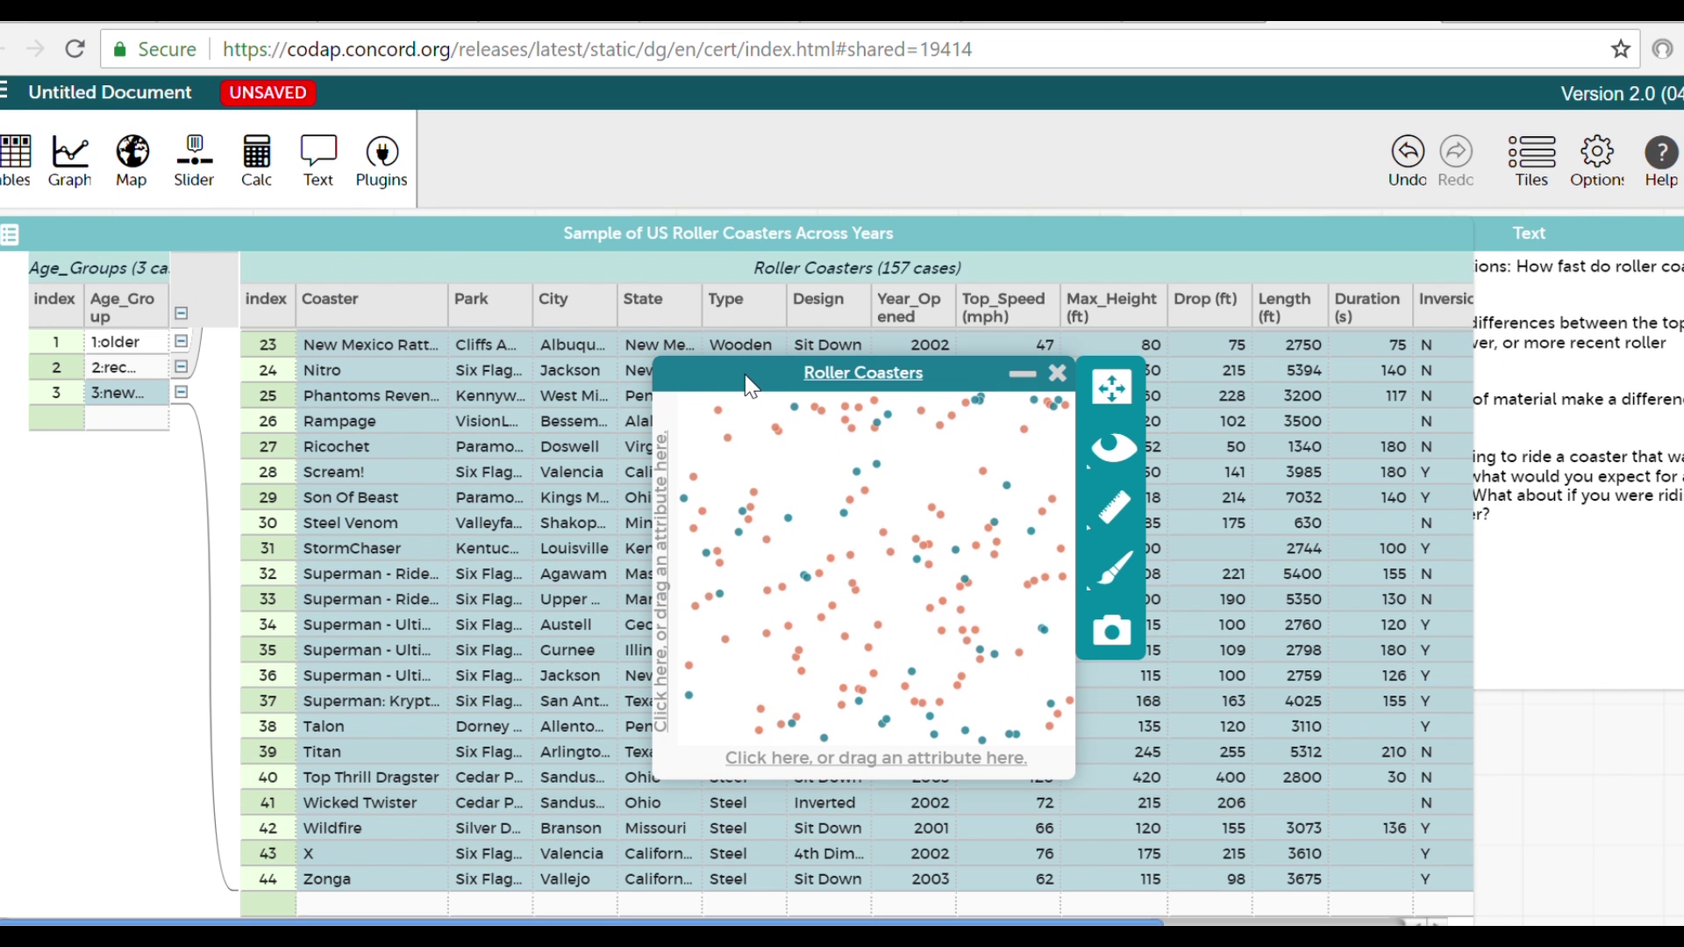
left_click_drag(749, 386, 756, 421)
left_click_drag(1004, 307, 857, 659)
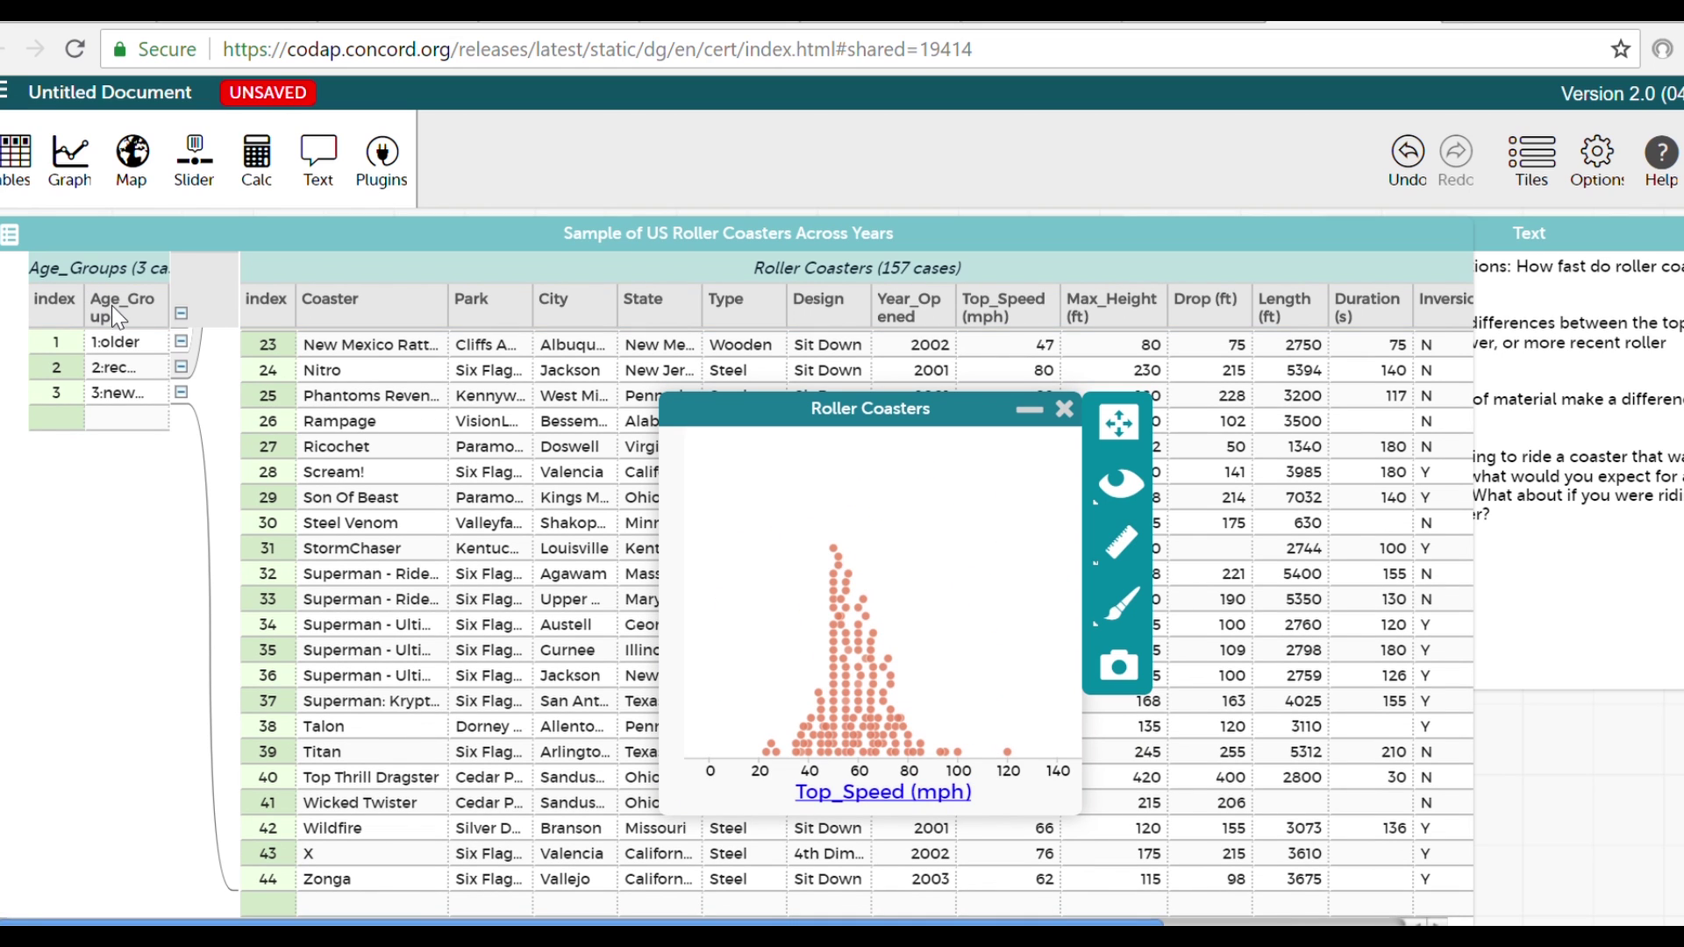
Mark the words about older and newer coasters in the investigative questions text.
left_click(1648, 224)
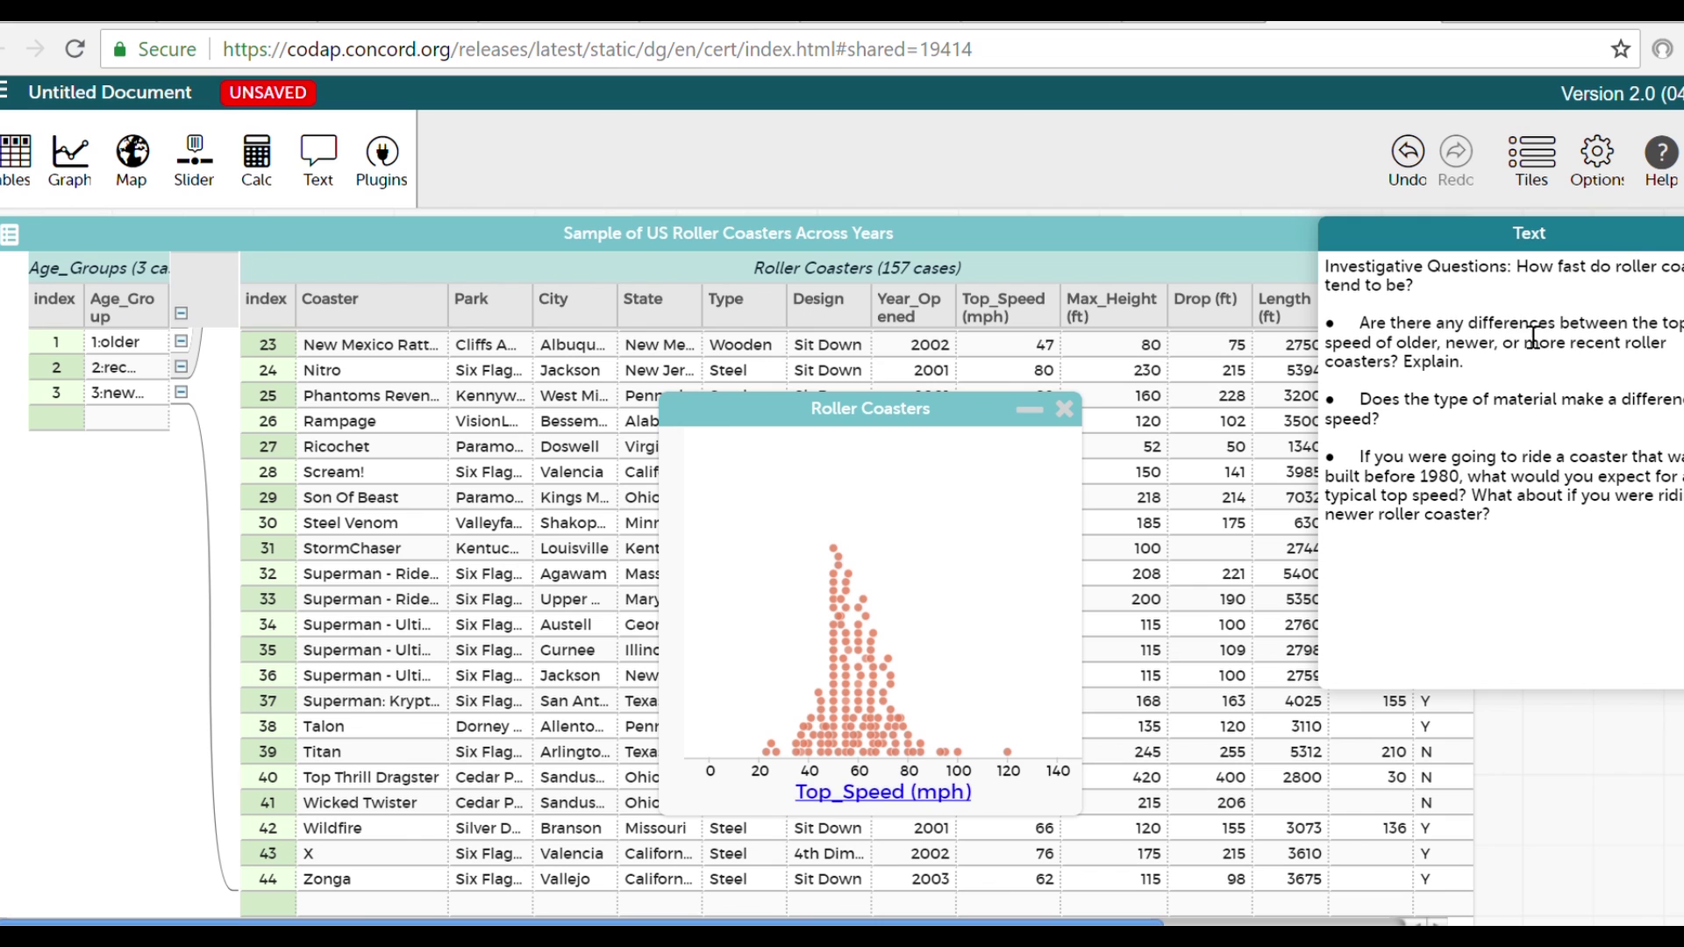
mouse_move(1396, 344)
left_mouse_down()
mouse_move(1574, 358)
mouse_move(1407, 363)
left_mouse_up()
left_click(112, 284)
left_click(113, 284)
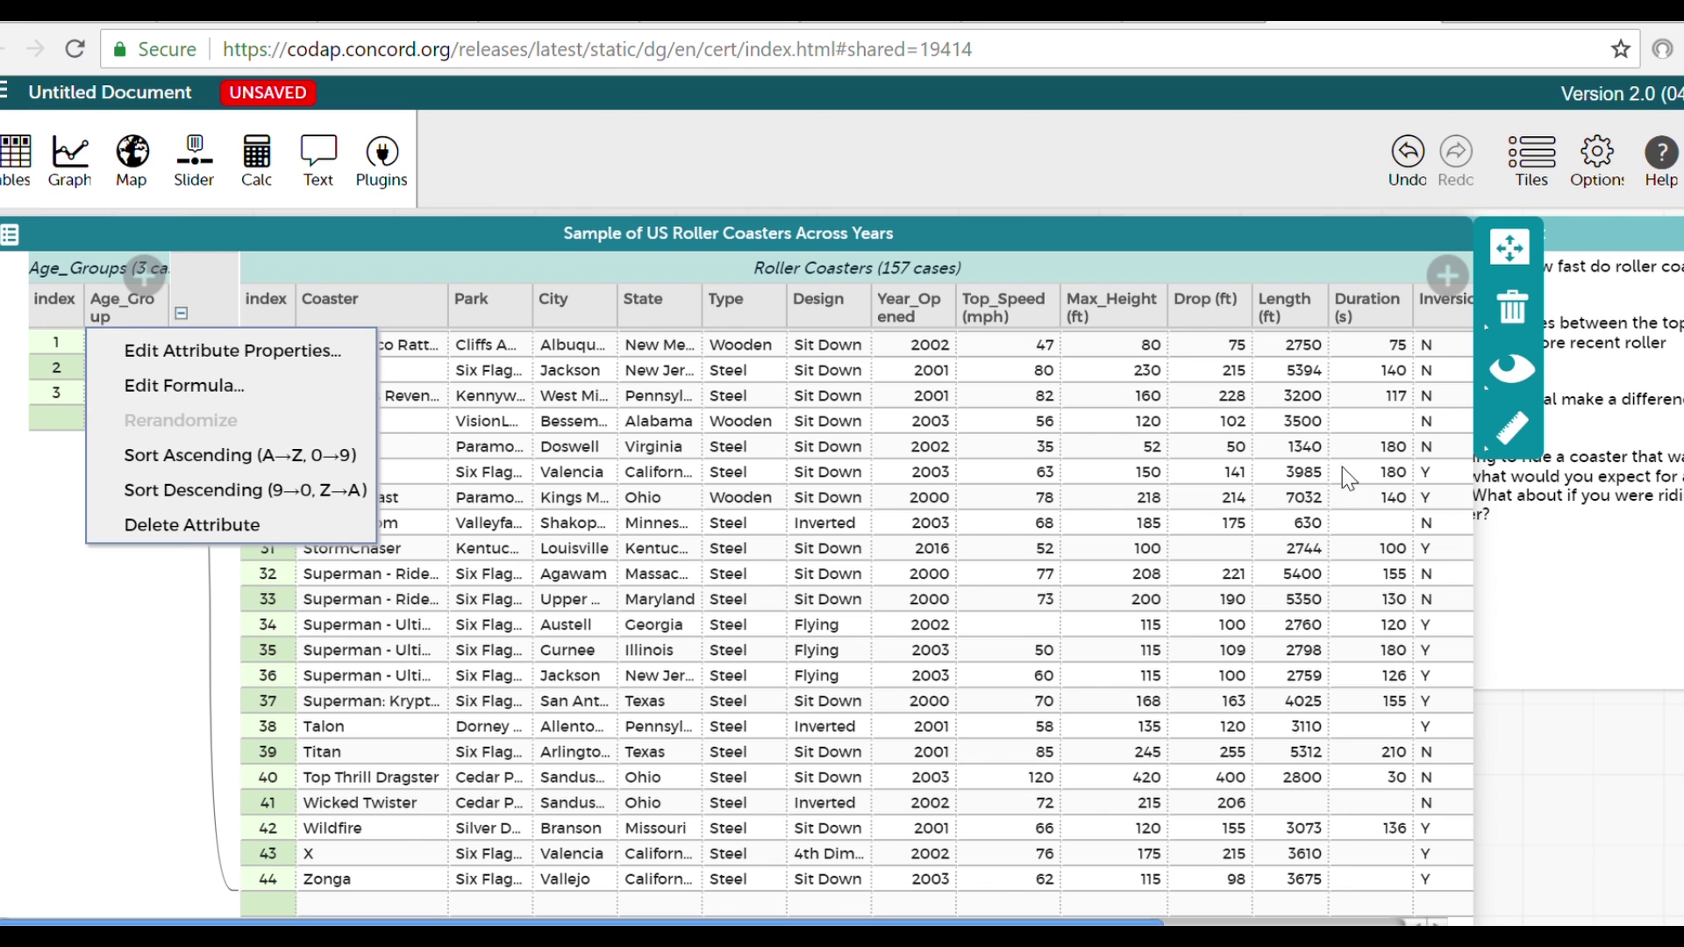
Narrow the case table and split the dot plot by Age_Group on the vertical axis.
left_click_drag(1475, 518, 624, 581)
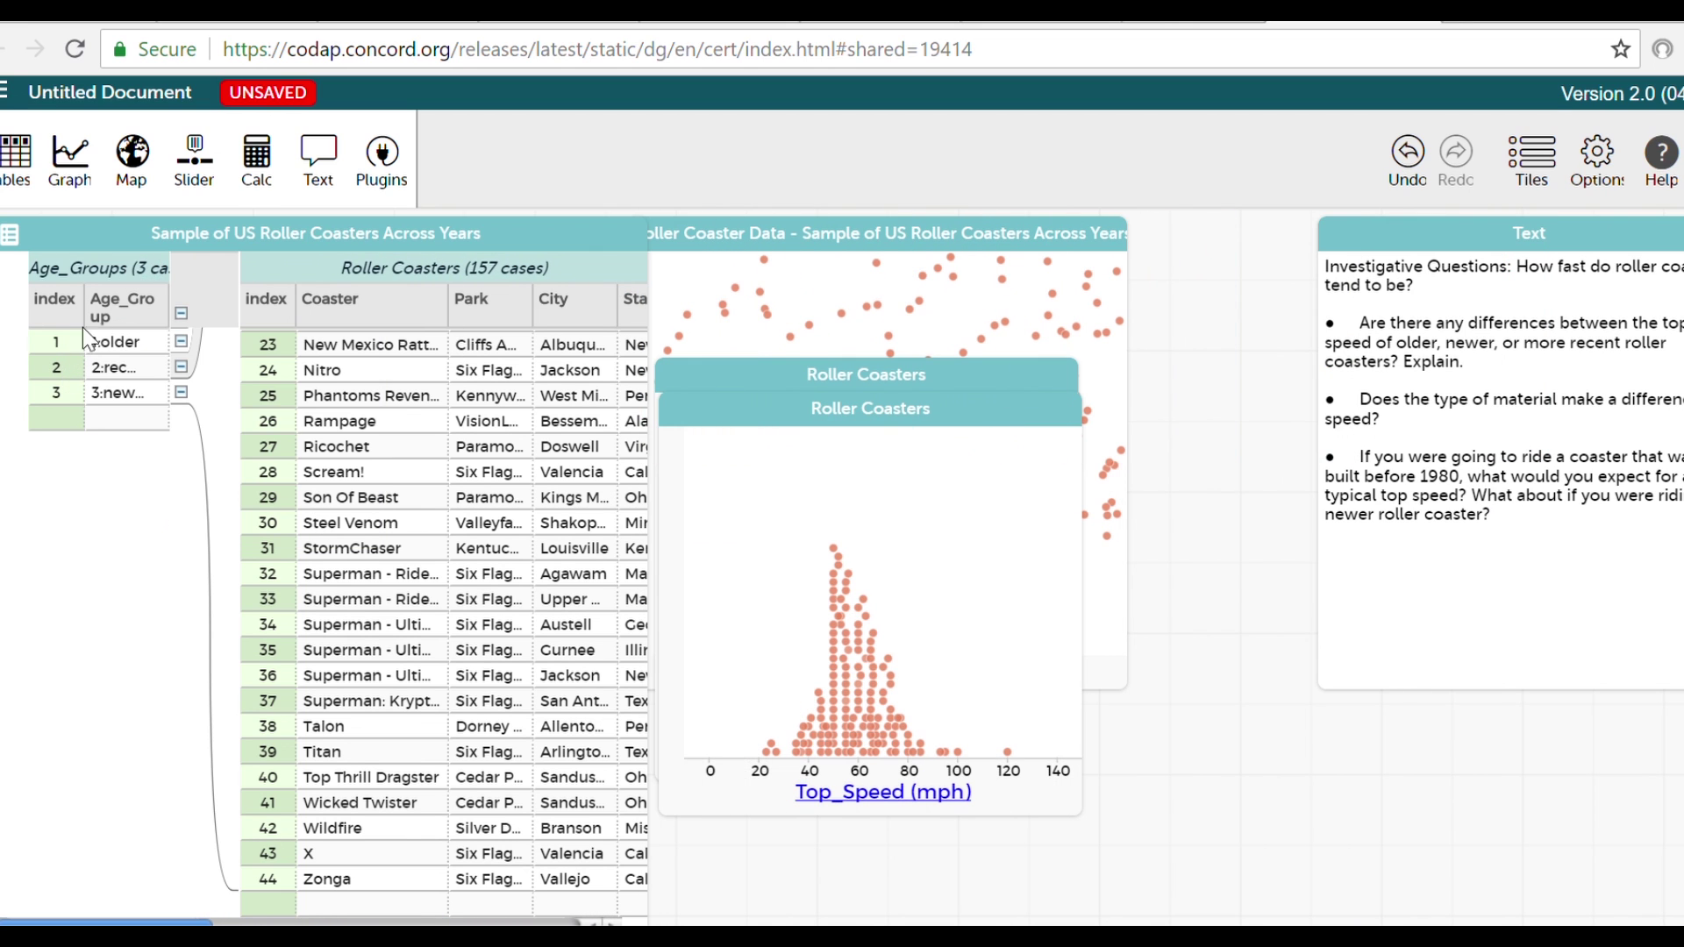
left_click_drag(119, 303, 667, 572)
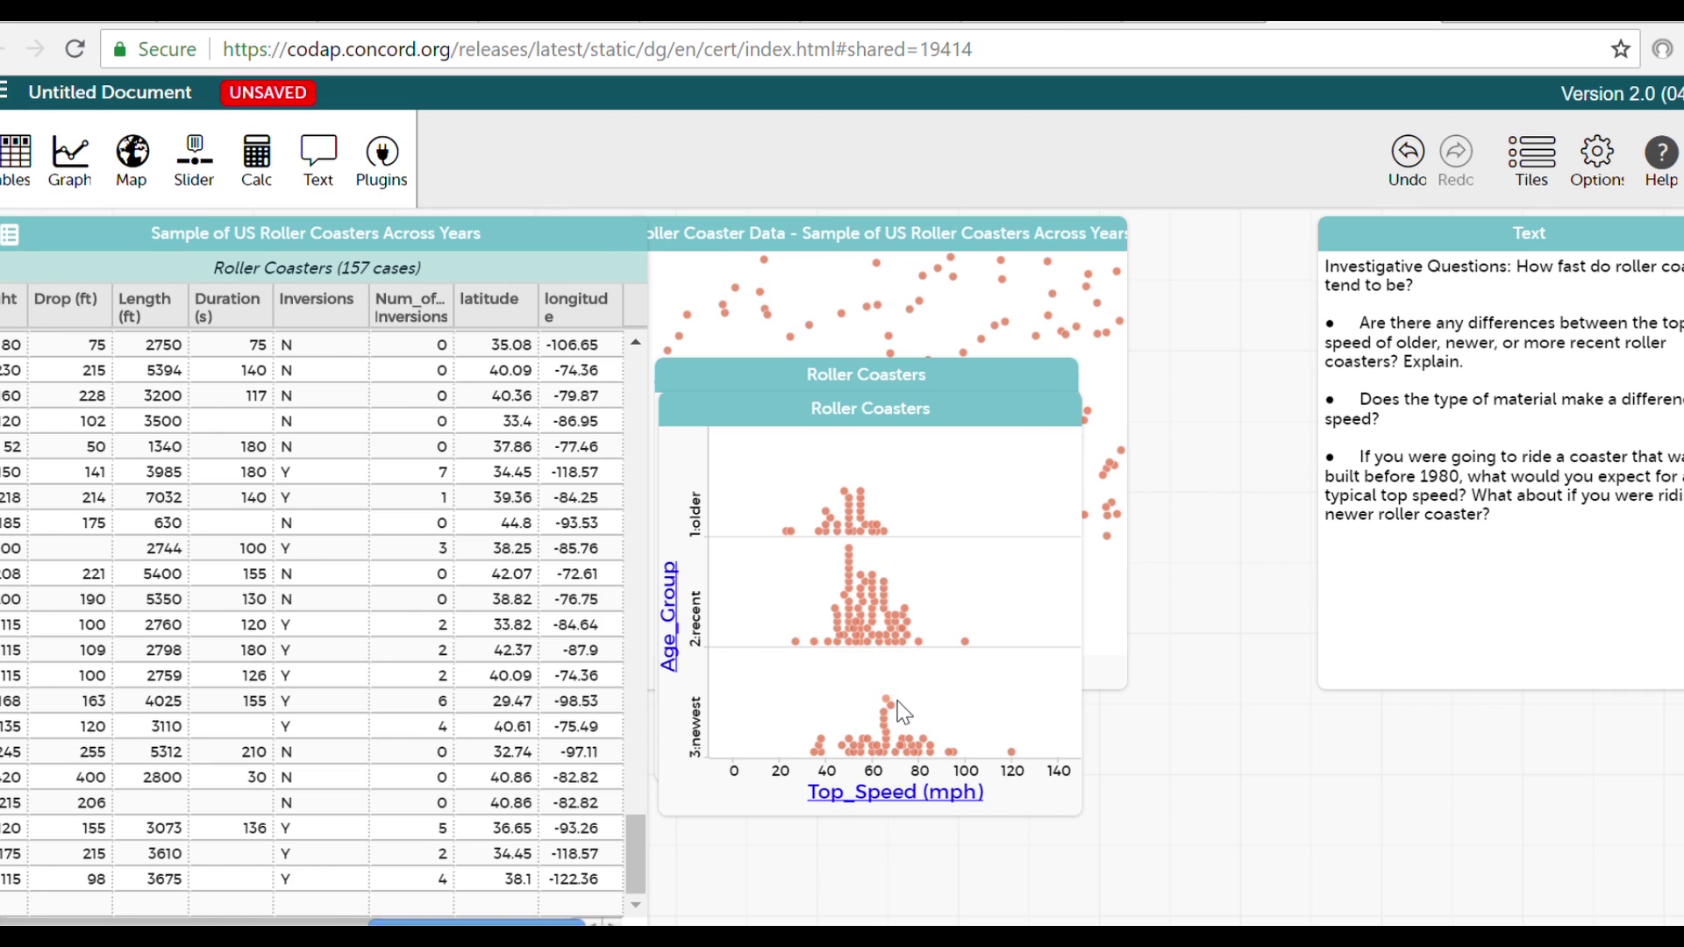
mouse_move(872, 519)
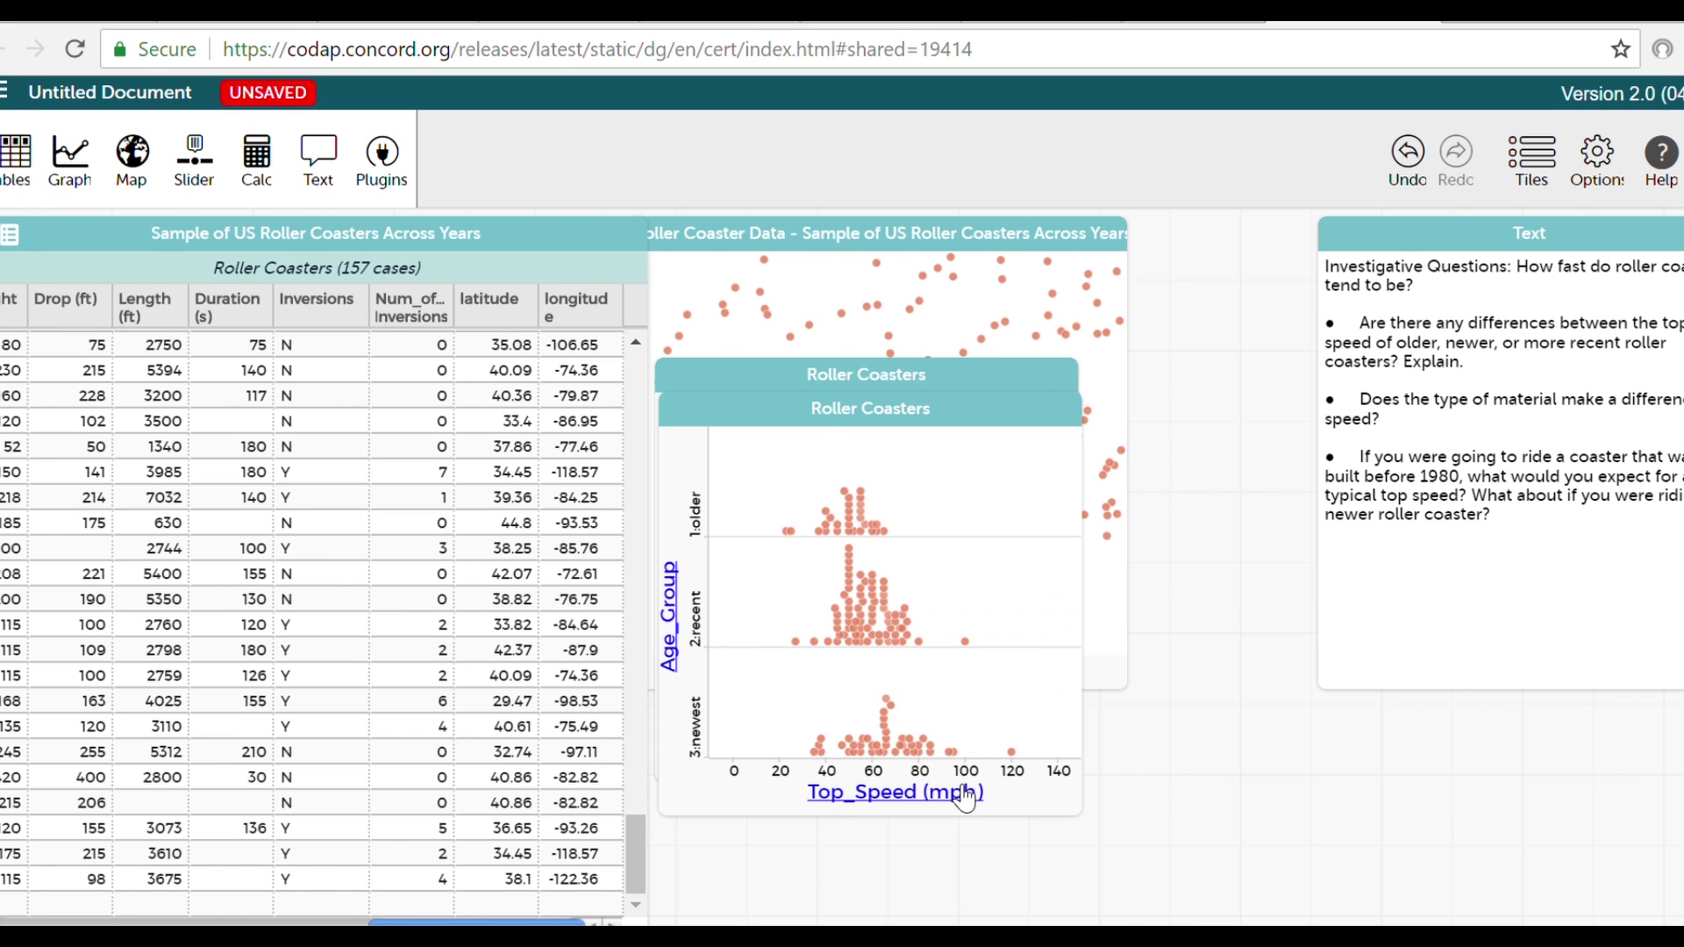